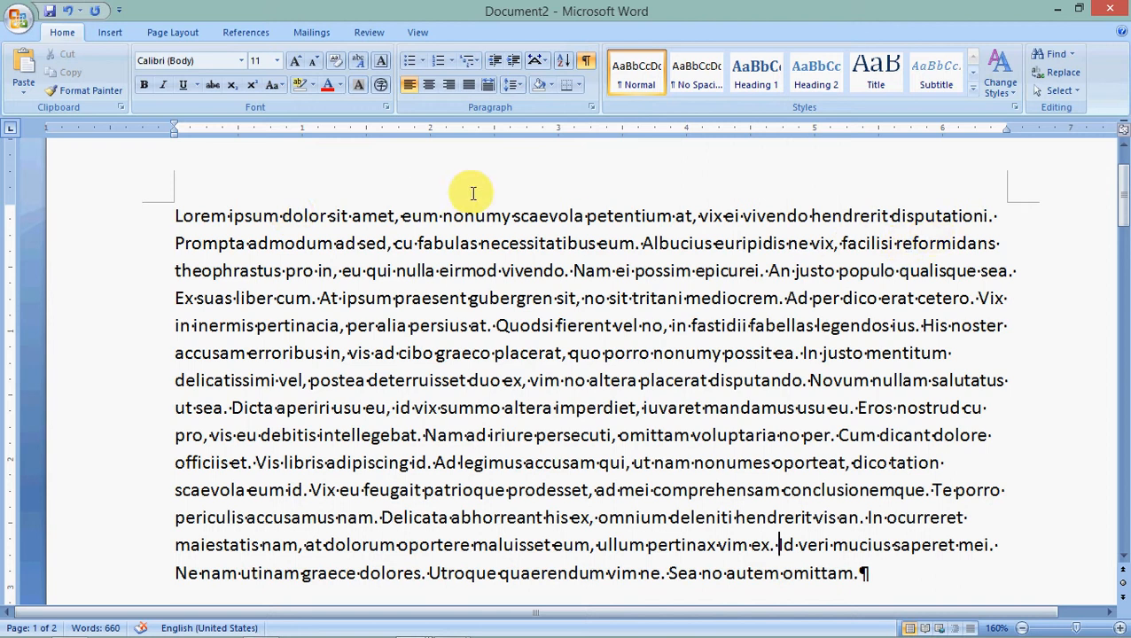
Step: Hide the formatting marks and split the first paragraph into two just before "Eros nostrud"
left_click(587, 63)
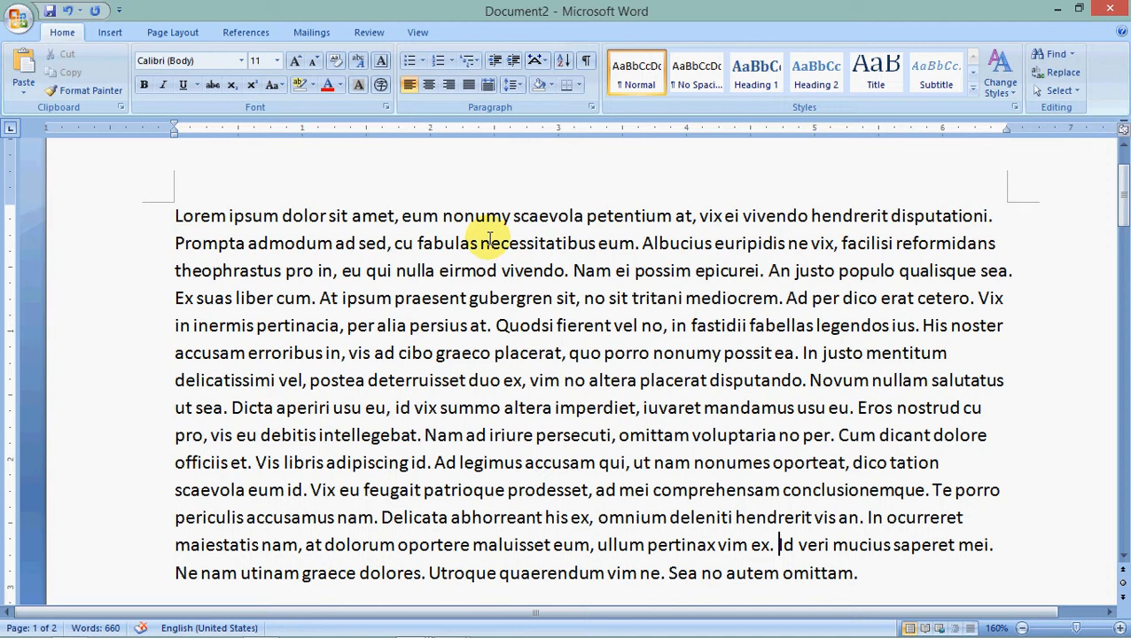
scroll(461, 209, "down", 2)
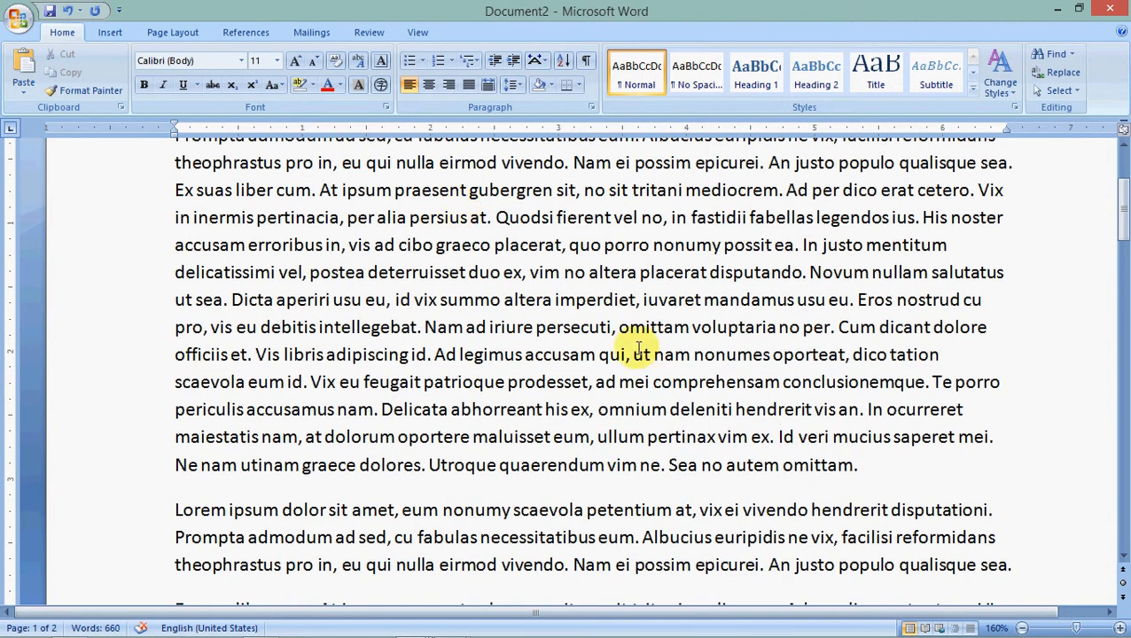
scroll(638, 349, "up", 2)
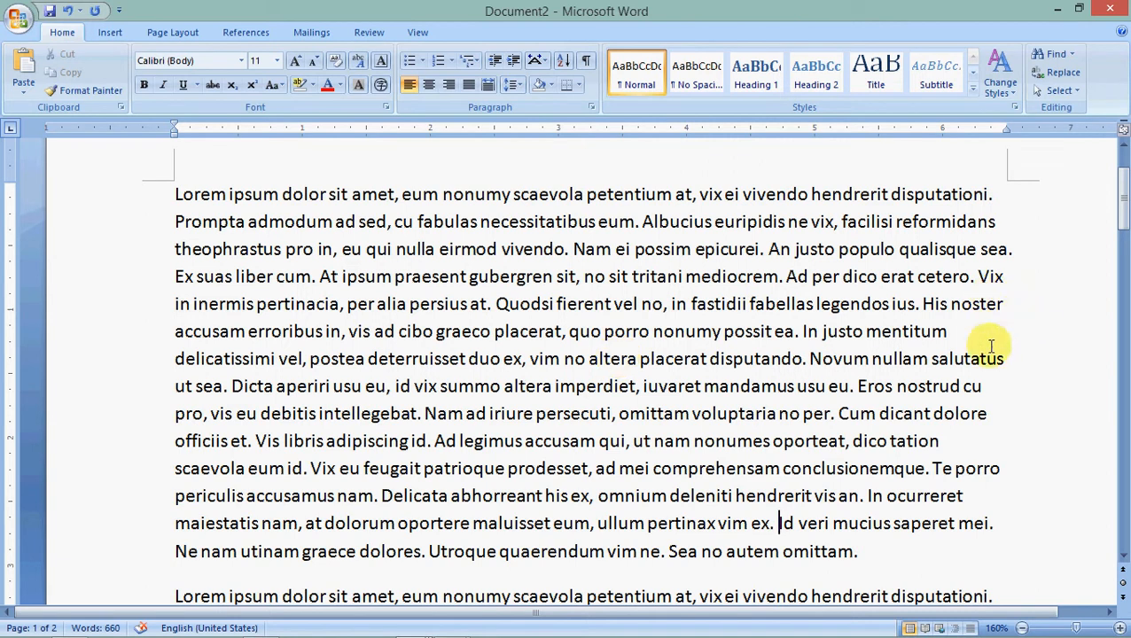
left_click(858, 387)
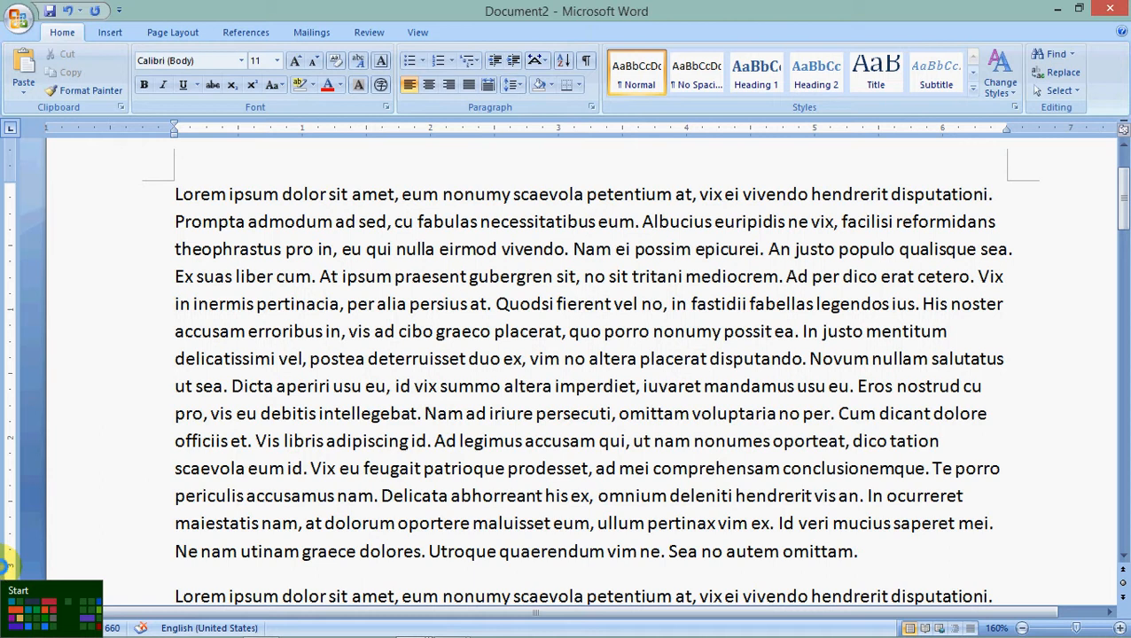
key("Return")
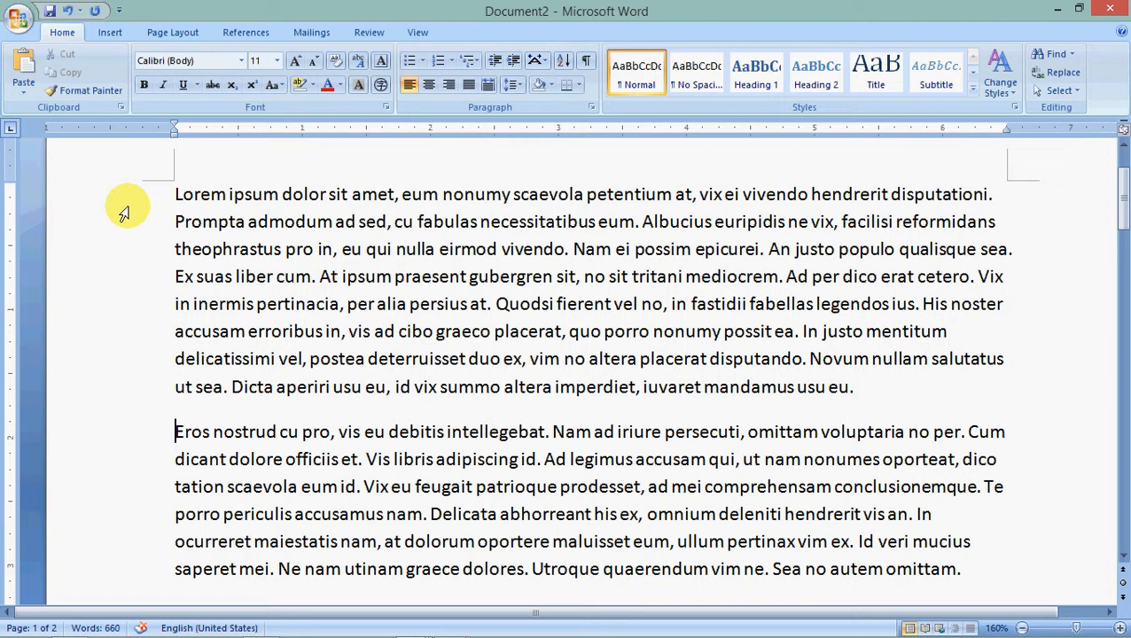
Step: In the paragraph settings of the first two paragraphs, keep the special indentation at none and set the line spacing to Single
left_click_drag(131, 207, 139, 525)
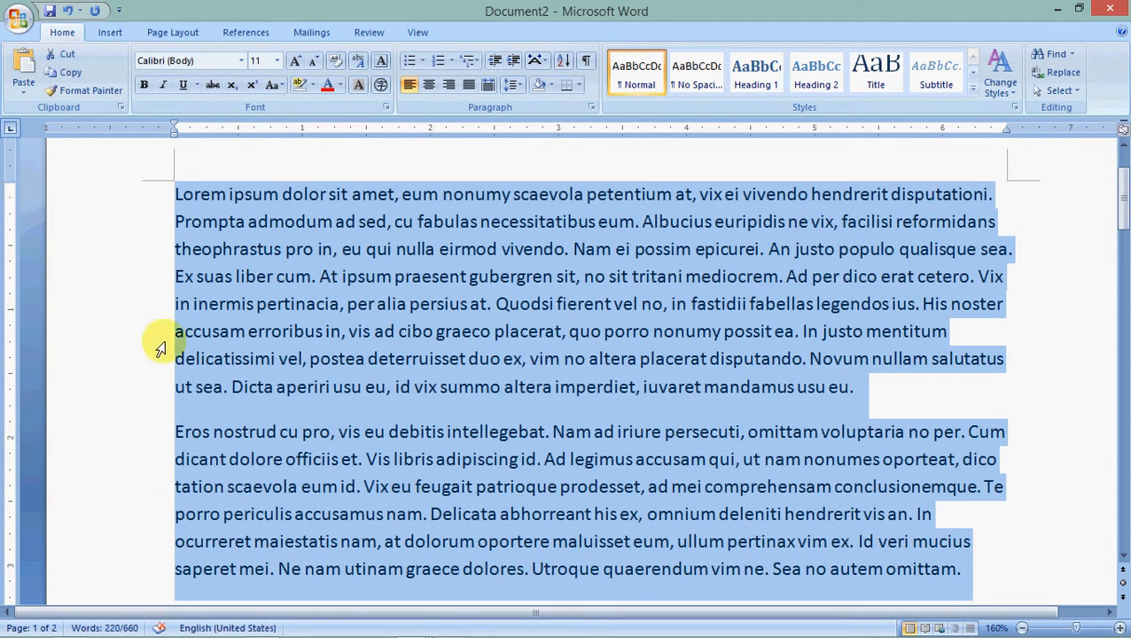
left_click(589, 108)
left_click(455, 122)
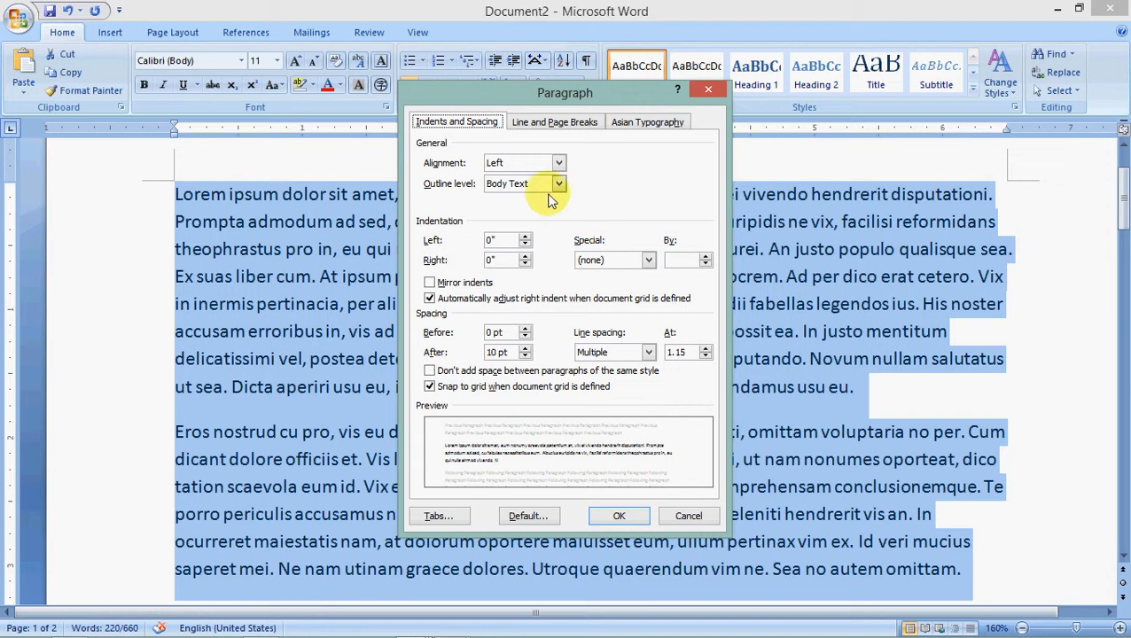
left_click(493, 239)
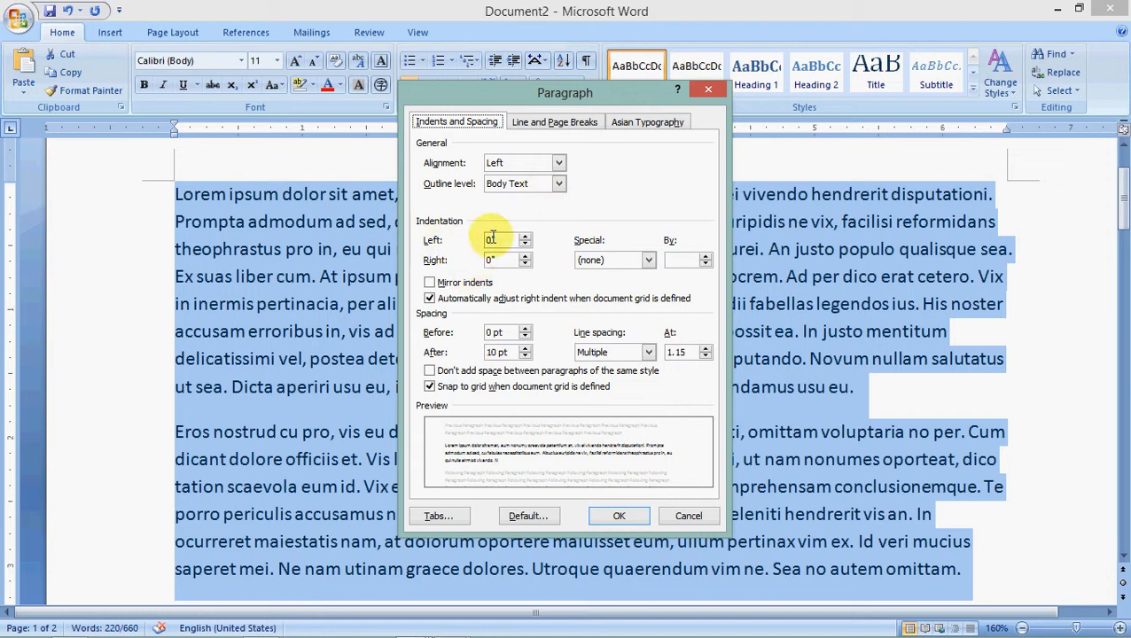
left_click(493, 260)
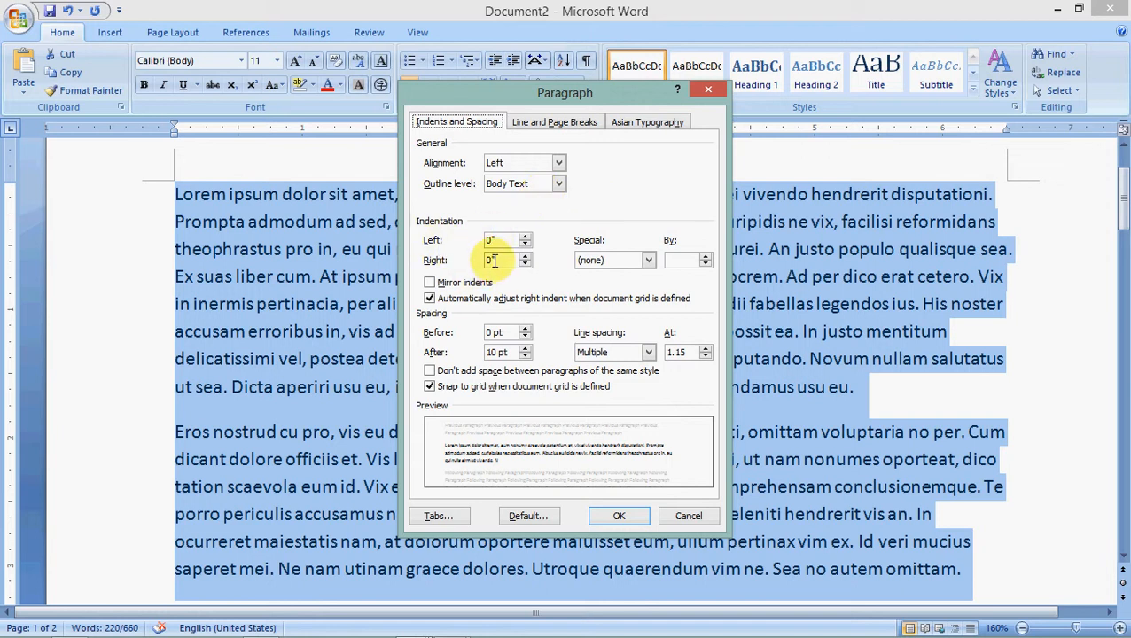
left_click(648, 260)
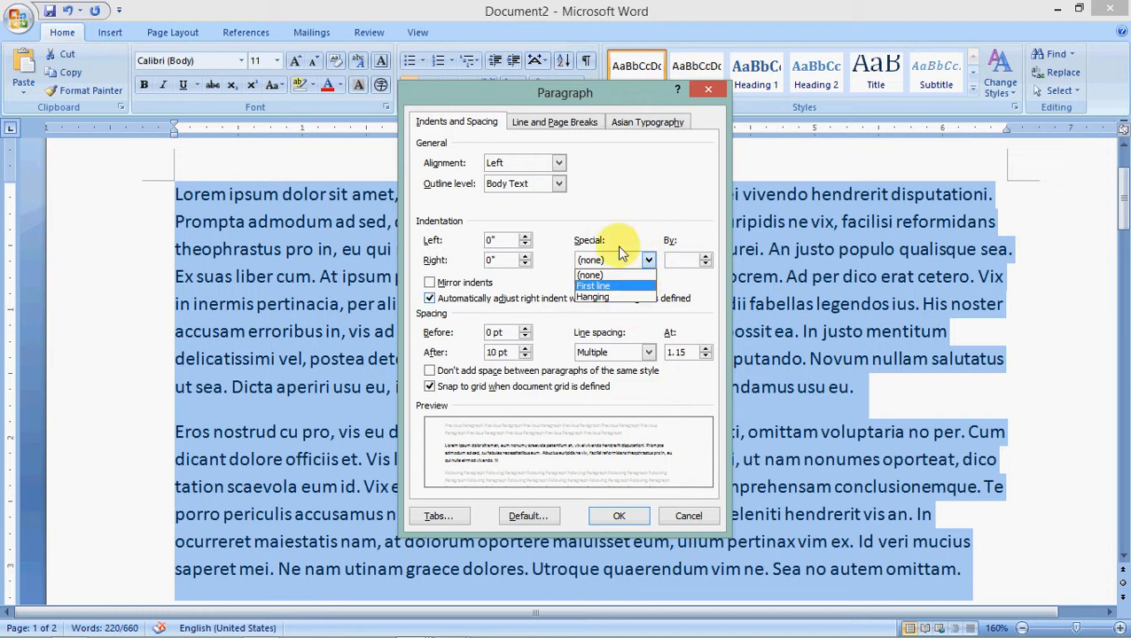
left_click(621, 192)
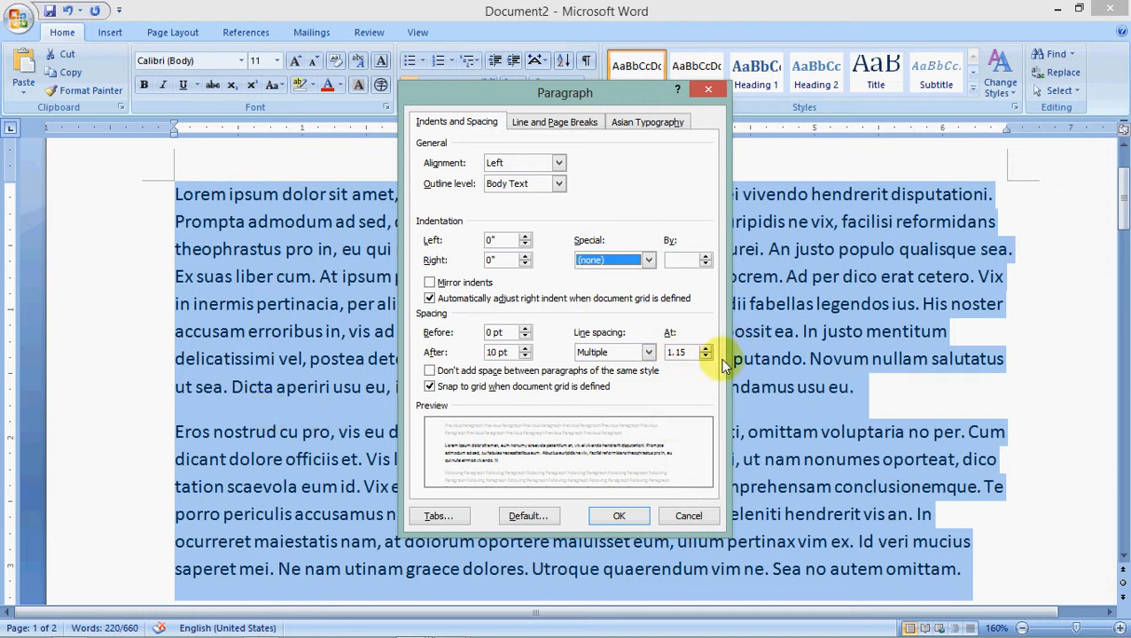
left_click(647, 354)
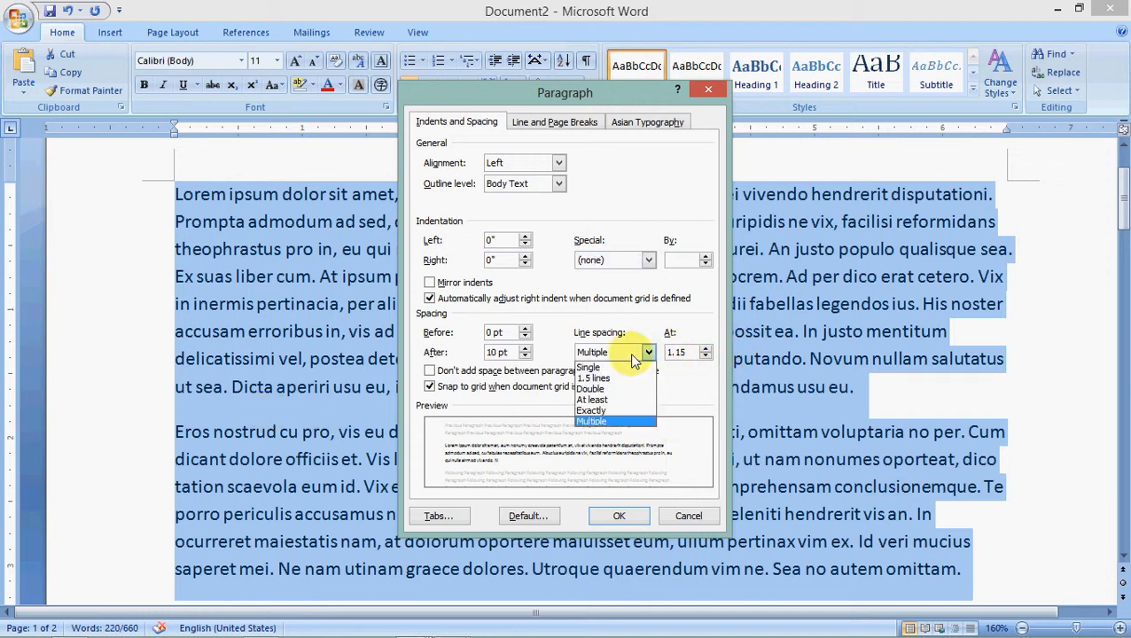
left_click(620, 367)
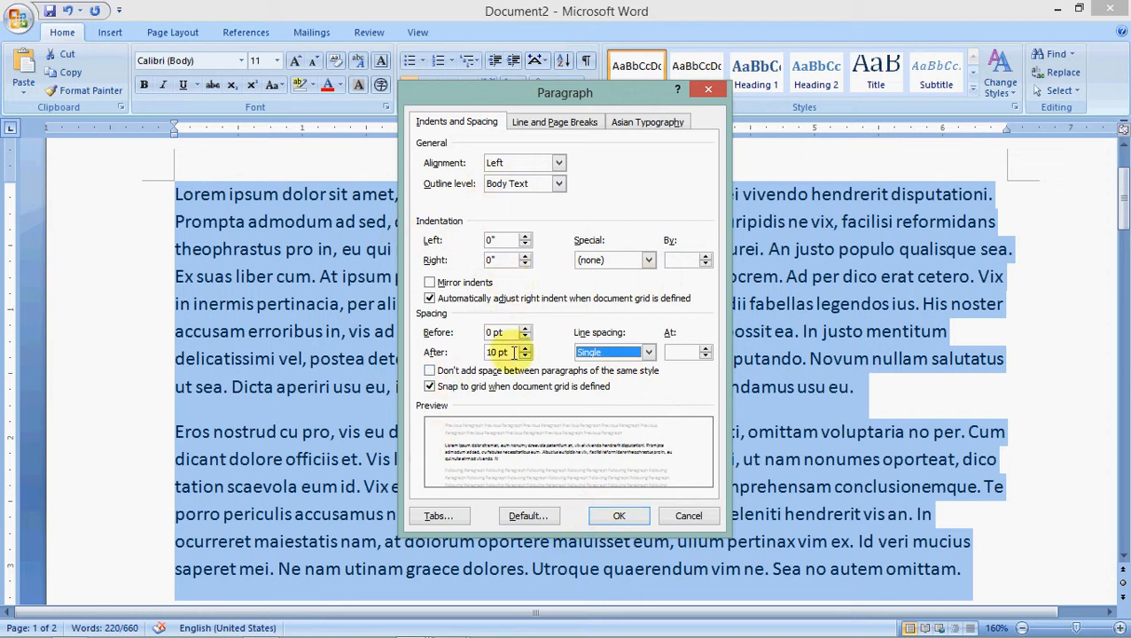
Step: Set the spacing after the selected paragraphs to 0 pt and apply the paragraph settings
left_click(432, 353)
type("0")
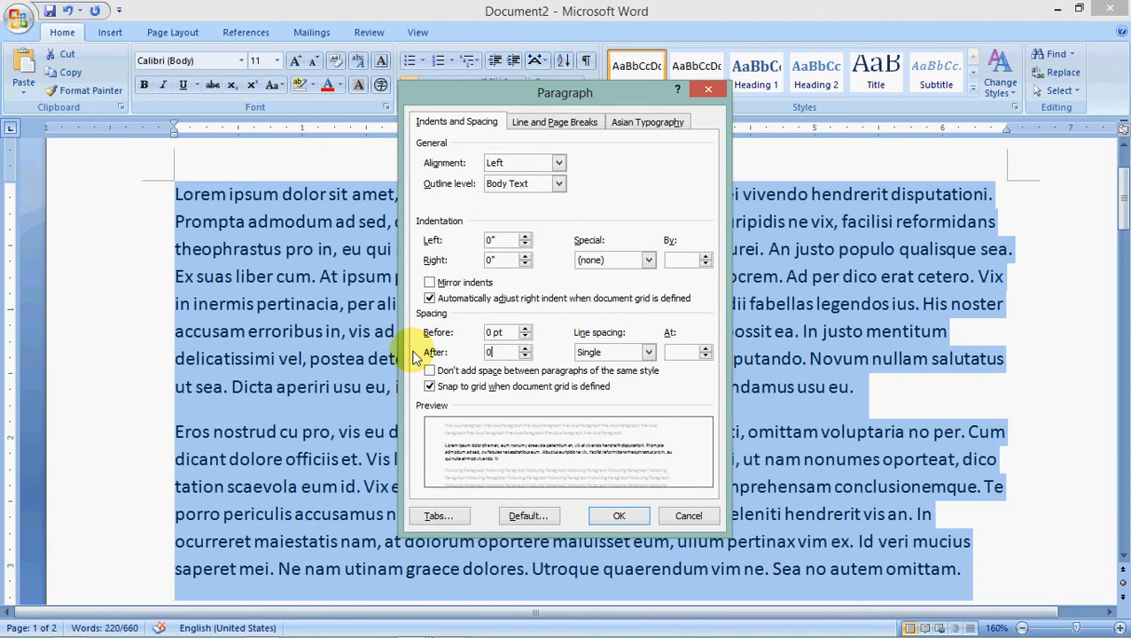
key("Return")
left_click(390, 379)
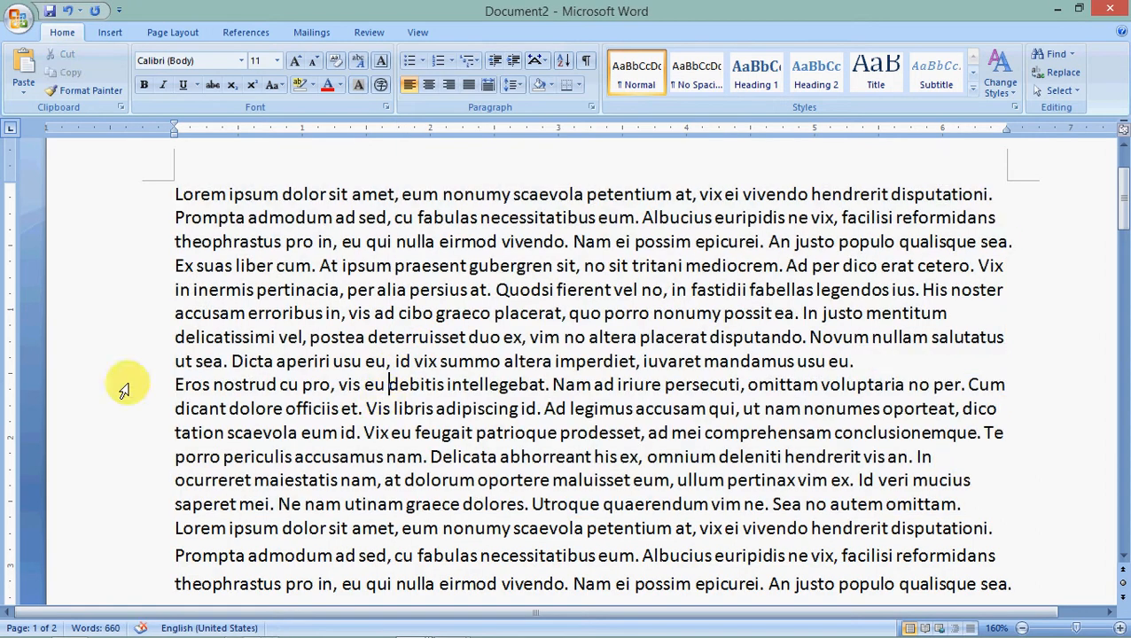
Step: Select the first two paragraphs again and open their paragraph settings
scroll(209, 277, "down", 2)
scroll(213, 282, "up", 2)
scroll(214, 282, "up", 1)
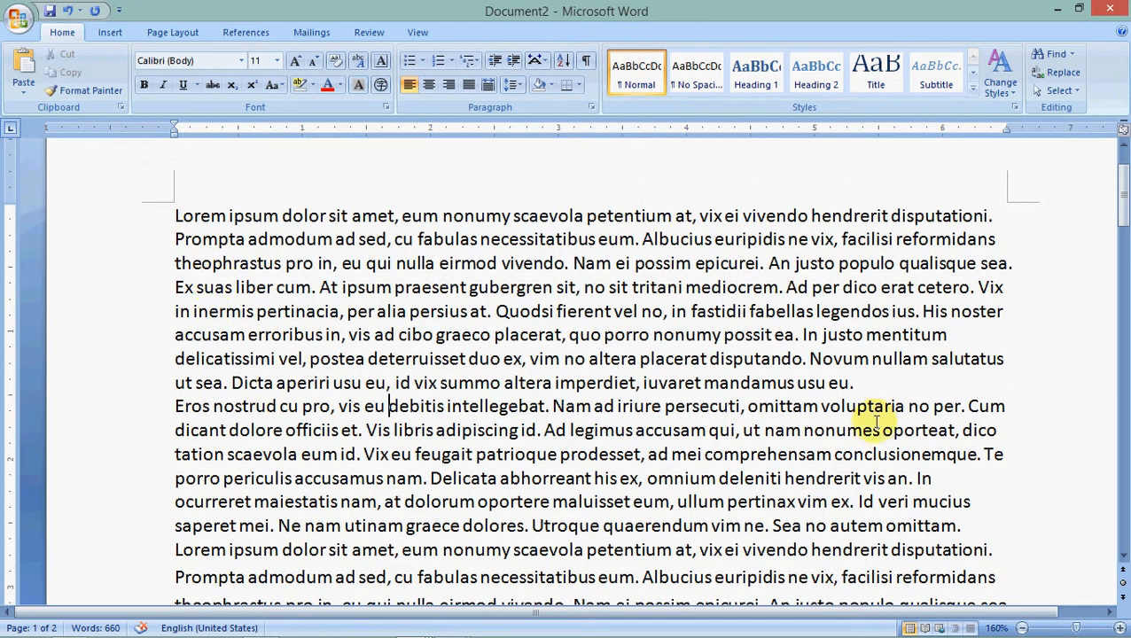
double_click(125, 288)
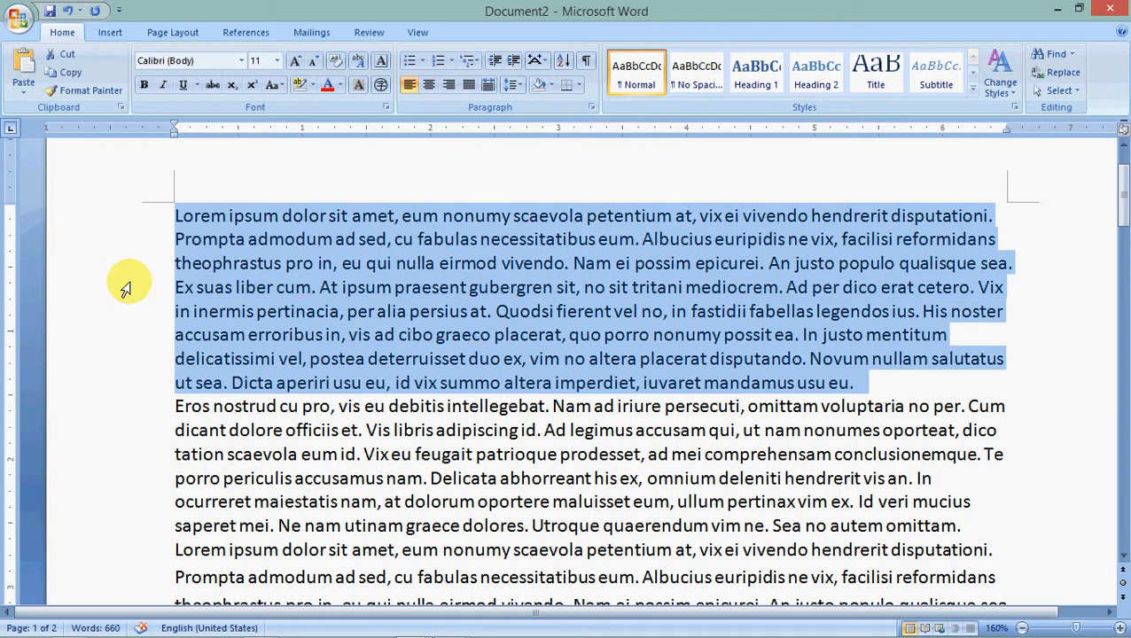
left_click(107, 456, "shift")
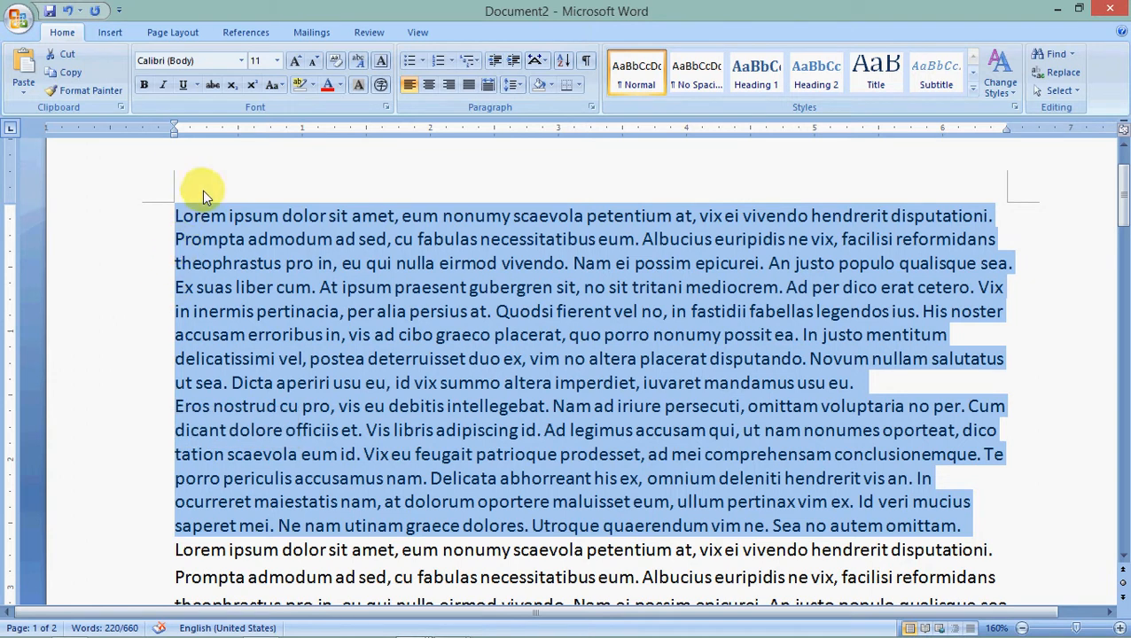
left_click(589, 101)
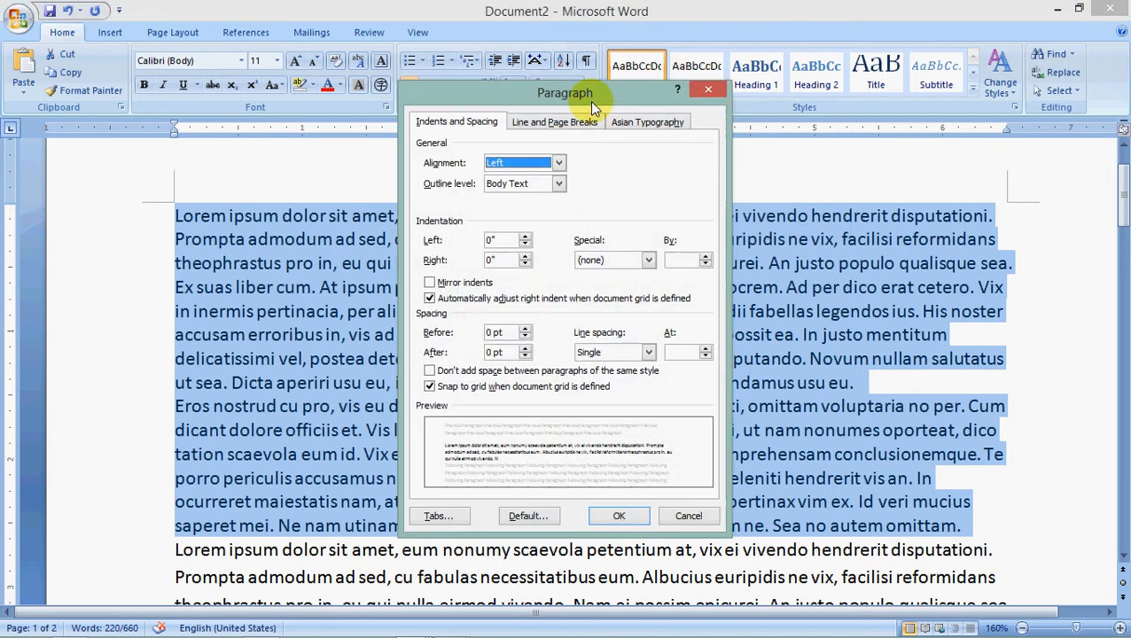
Step: Try a left indentation of 0.2" and return it to 0"
left_click(525, 236)
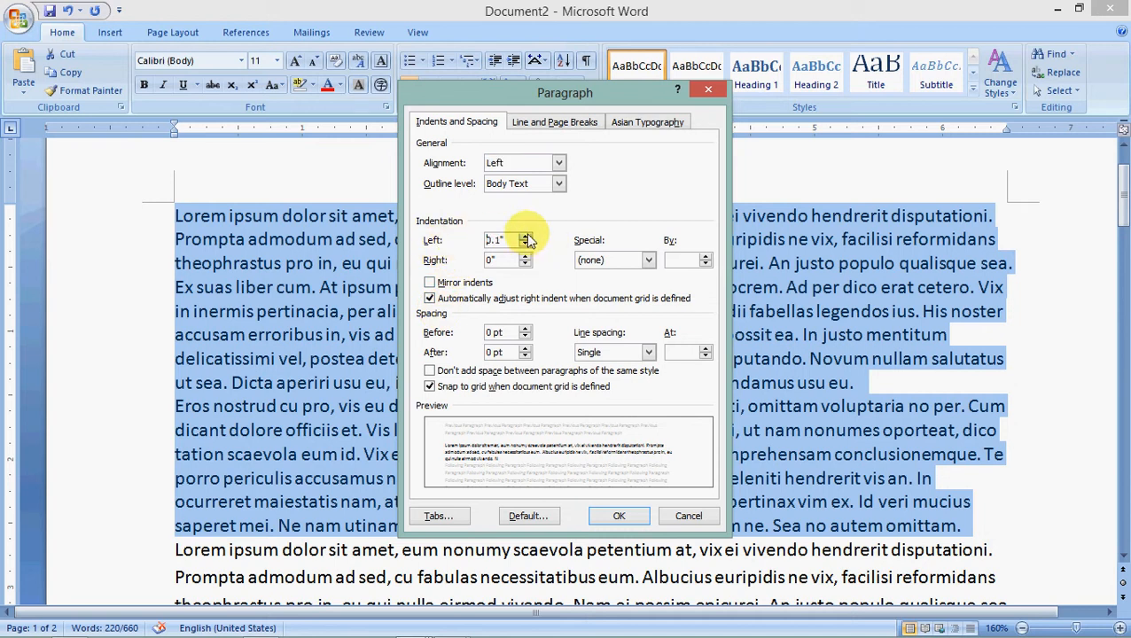
left_click(526, 237)
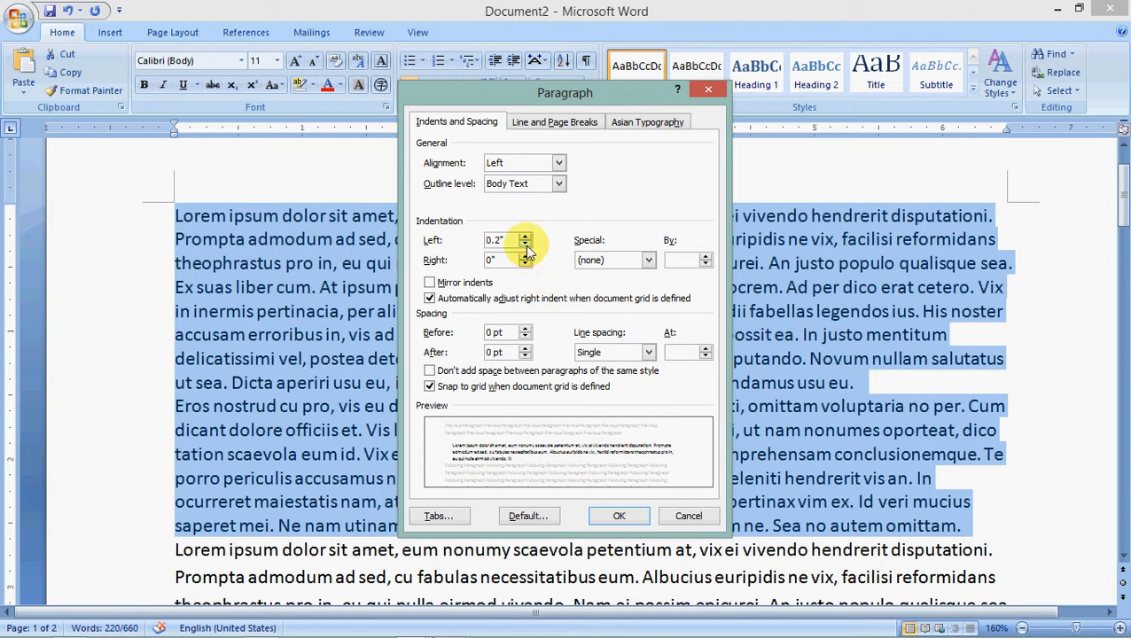
left_click(526, 246)
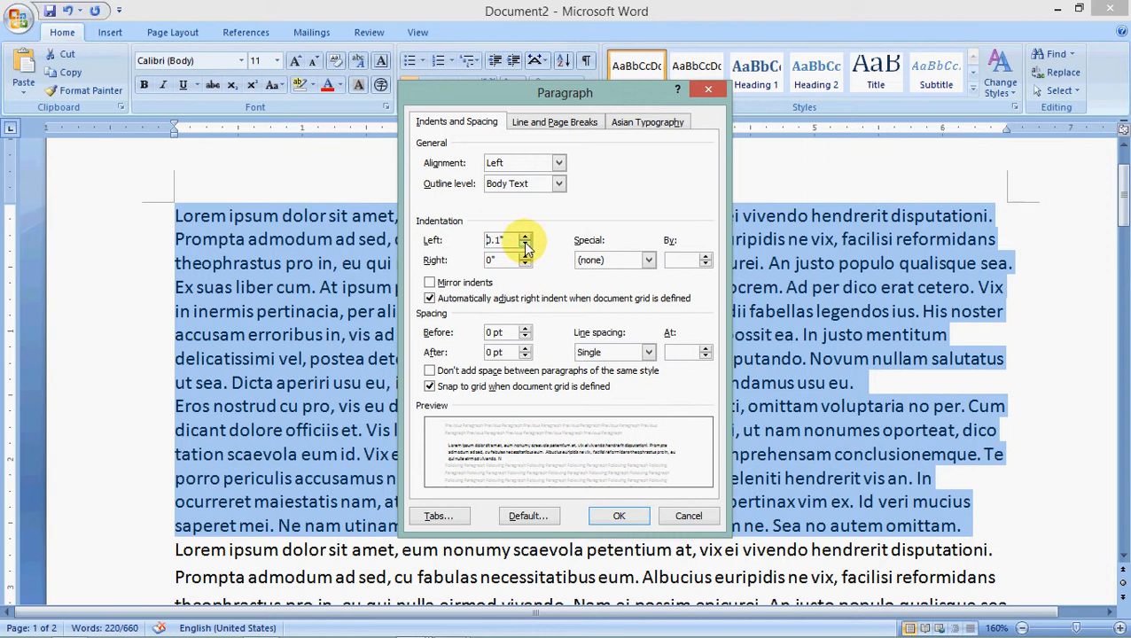
left_click(526, 246)
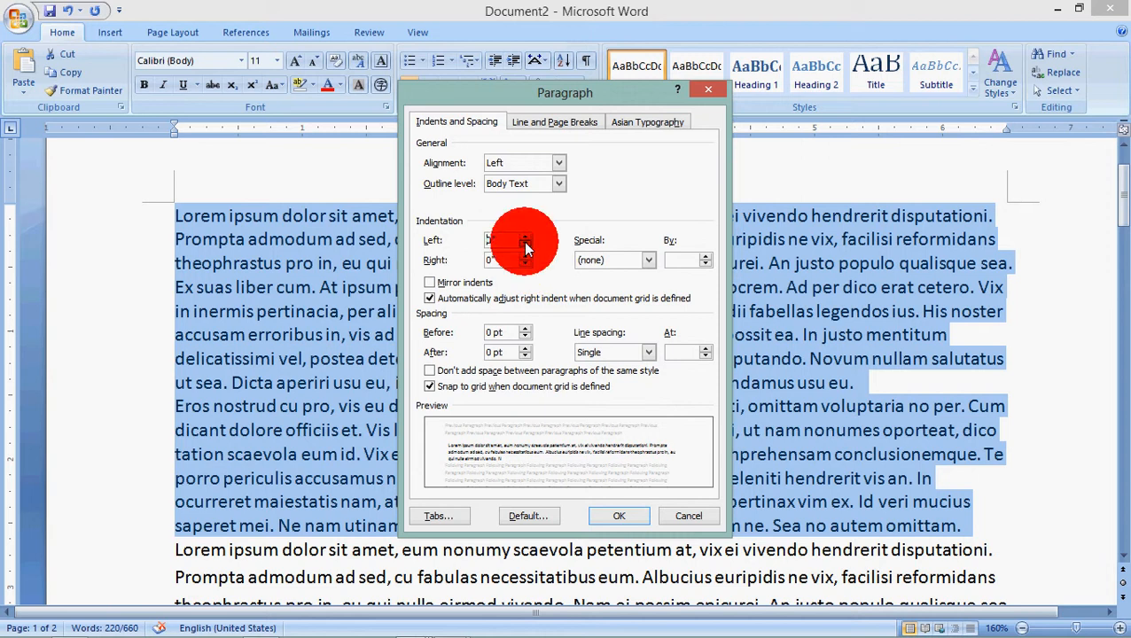
Step: Give the two selected paragraphs a 0.5" first-line indent and 12 pt spacing after, and apply the settings
left_click(656, 259)
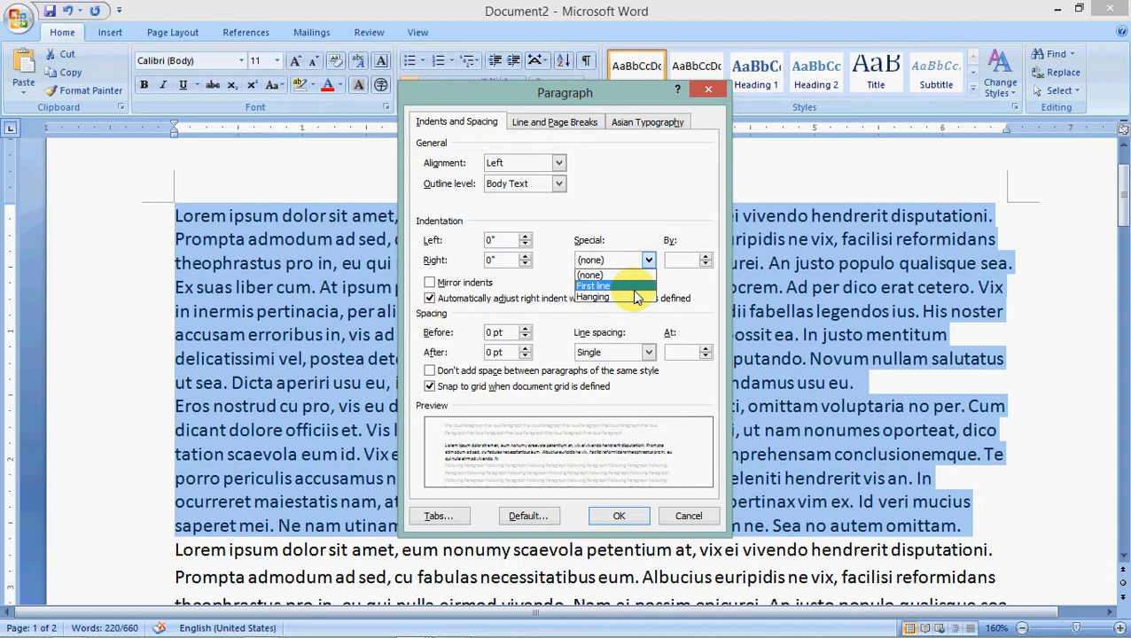
left_click(633, 287)
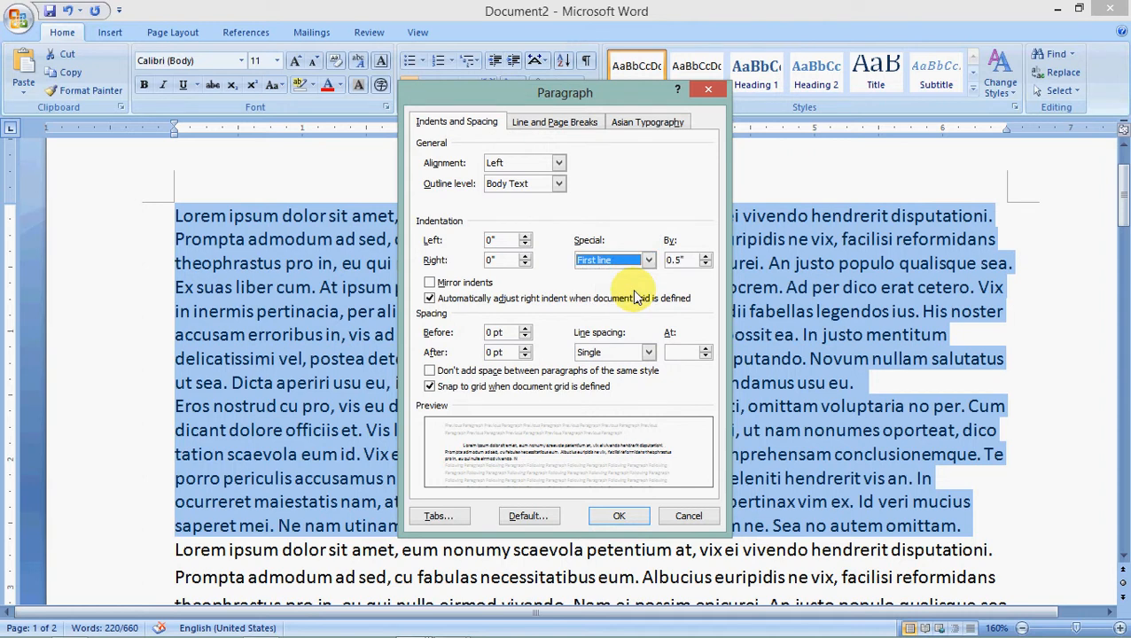
left_click(526, 356)
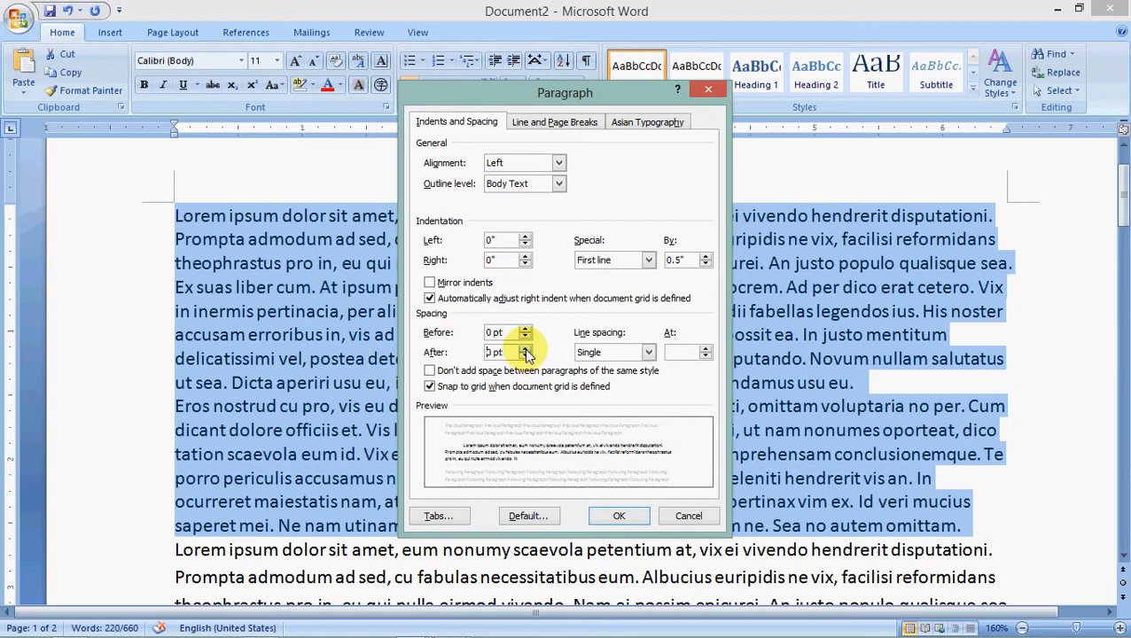
left_click(526, 349)
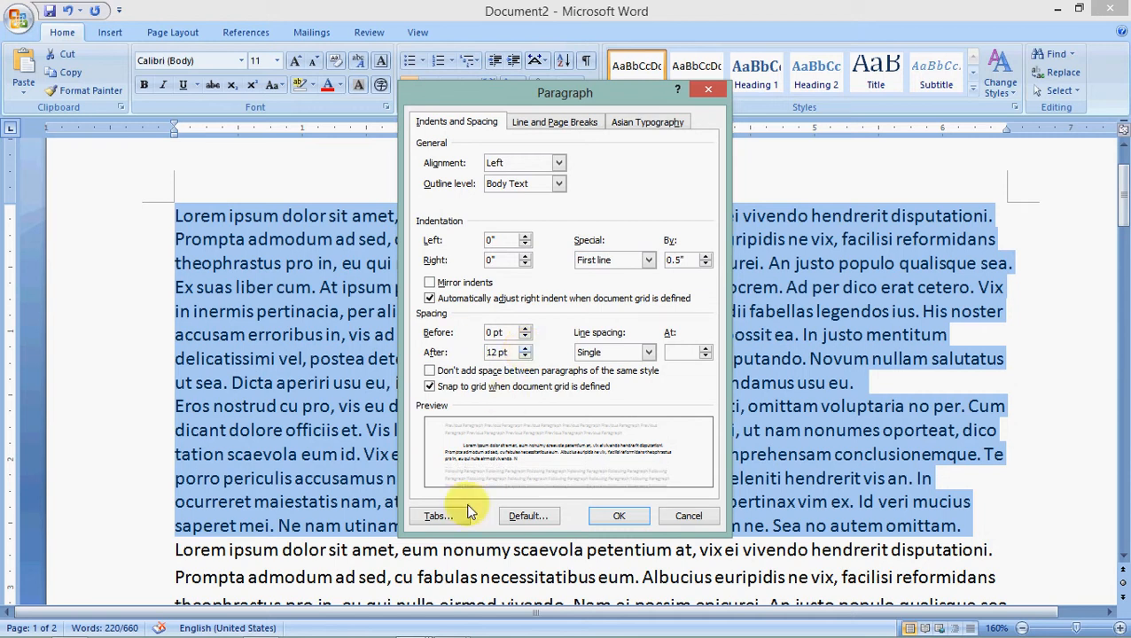
left_click(618, 516)
left_click(564, 476)
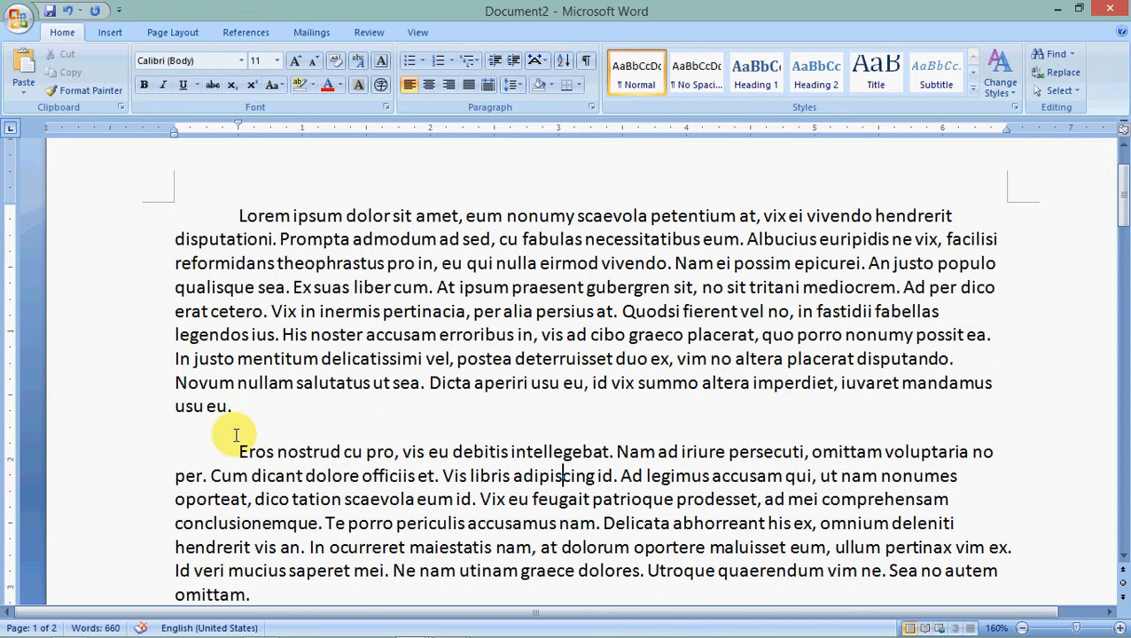
Step: Set the line spacing of the first two paragraphs to At least, raise its value above 13 pt, and apply it
scroll(237, 434, "down", 1)
scroll(237, 434, "up", 1)
double_click(84, 260)
left_click_drag(92, 335, 89, 530)
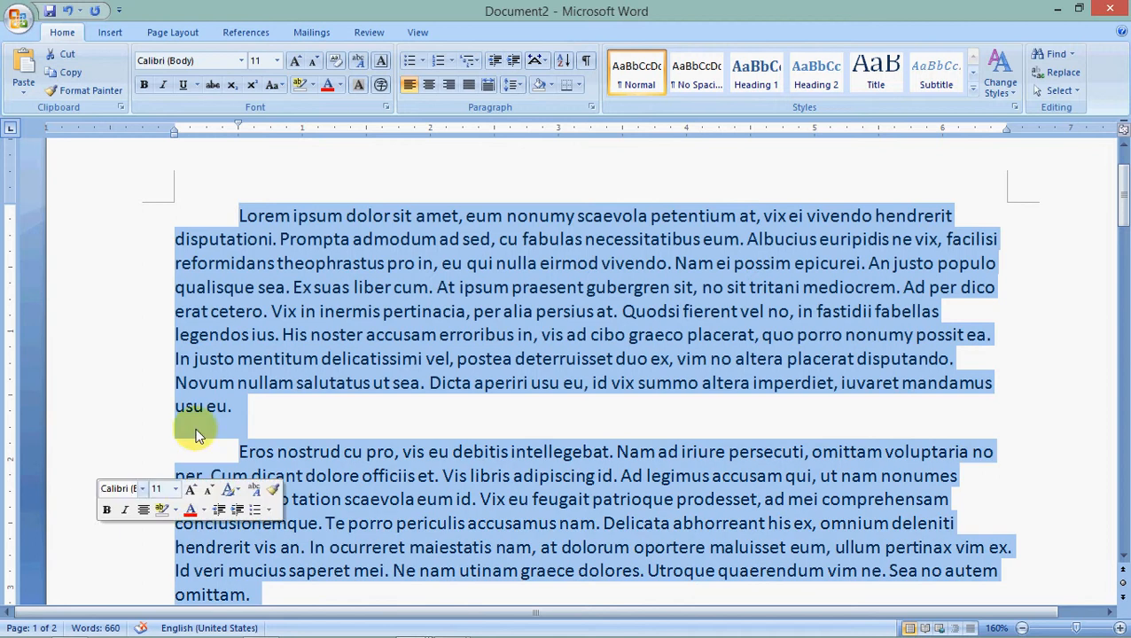
left_click(591, 107)
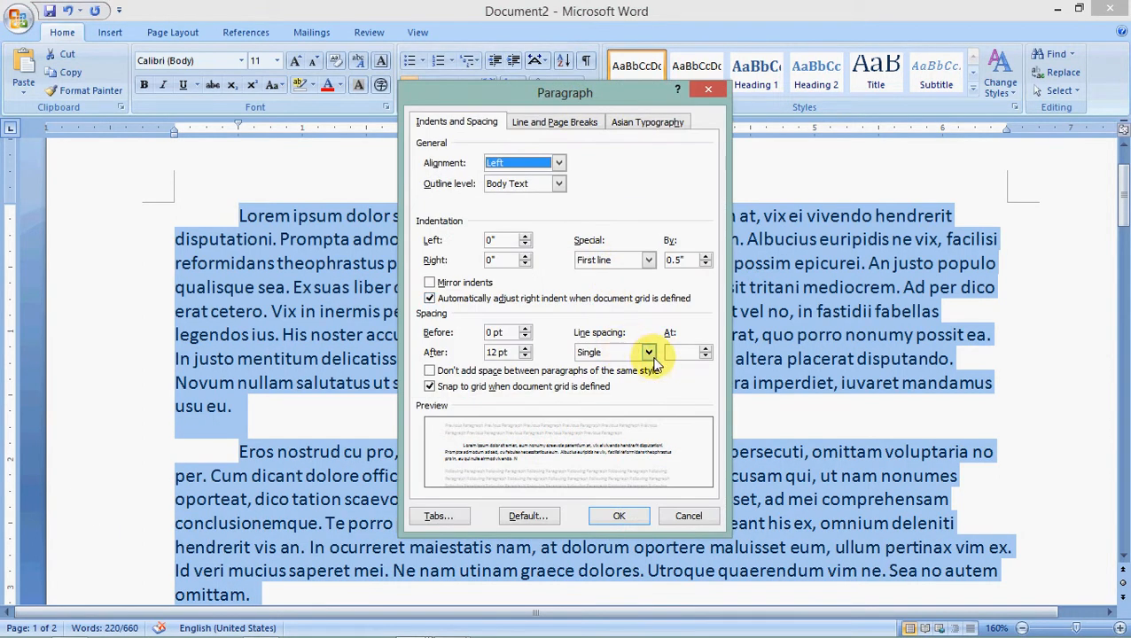
left_click(650, 353)
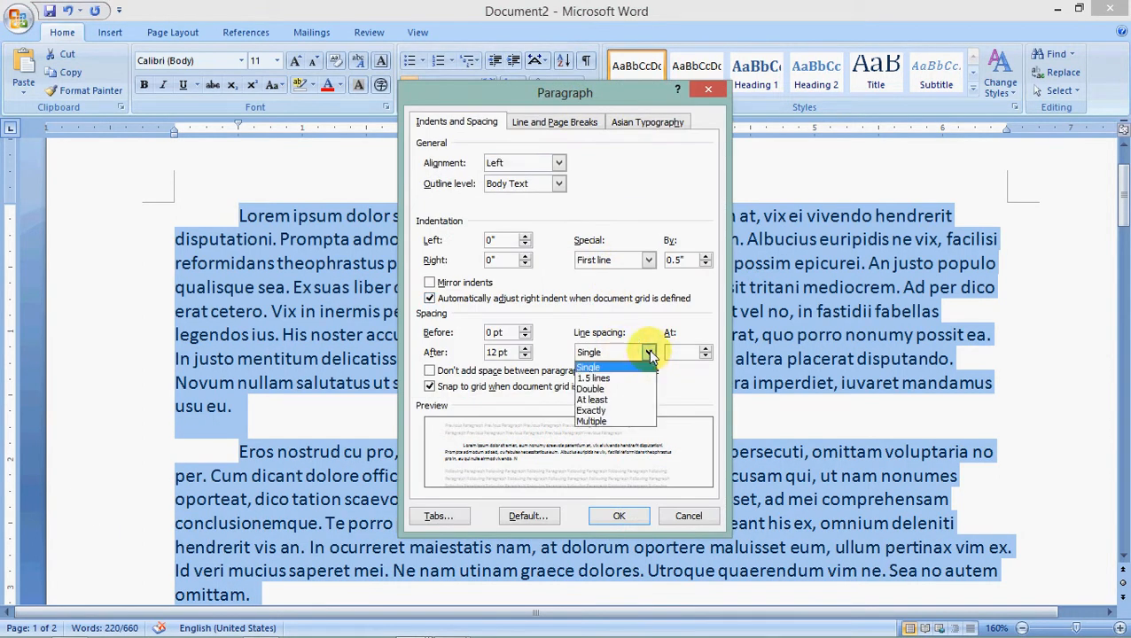
left_click(607, 400)
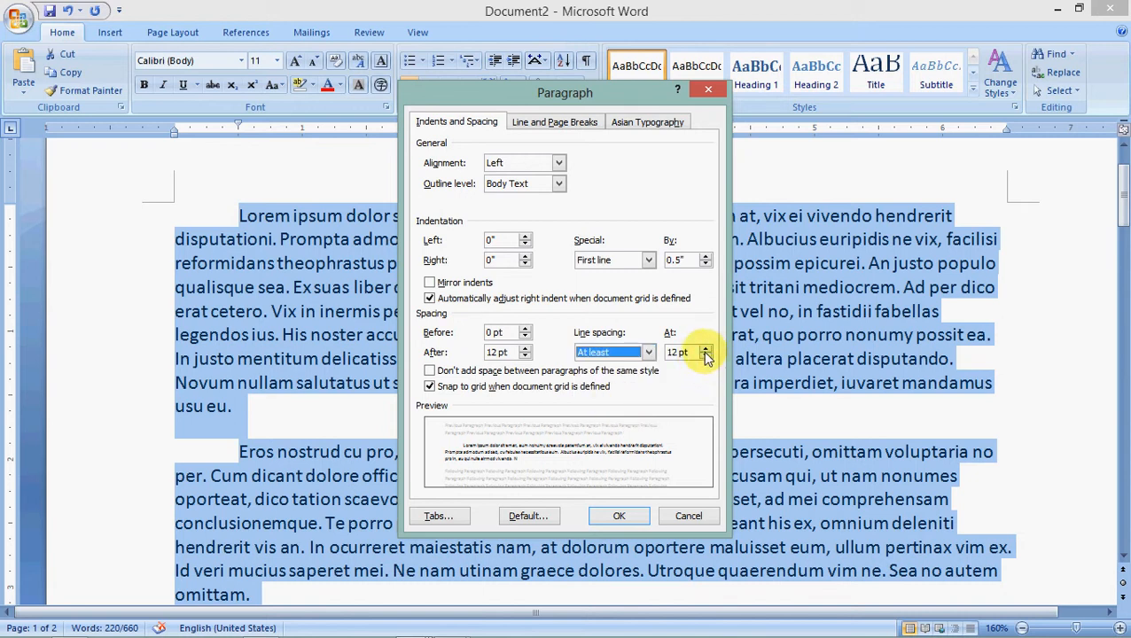
left_click(705, 350)
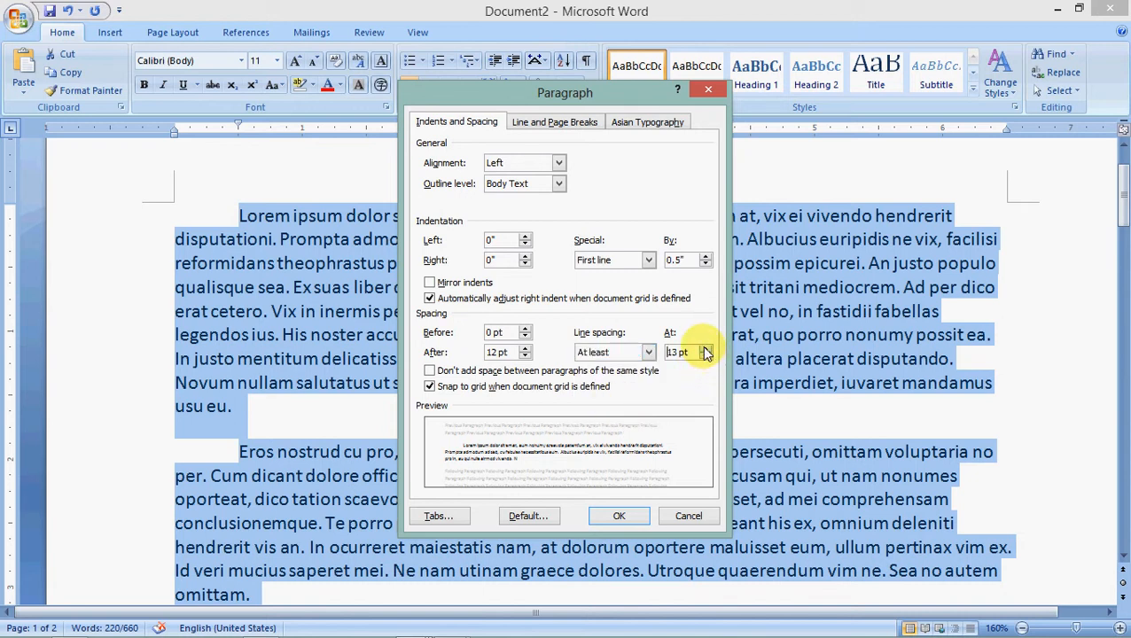
left_click(706, 350)
left_click(609, 519)
left_click(548, 405)
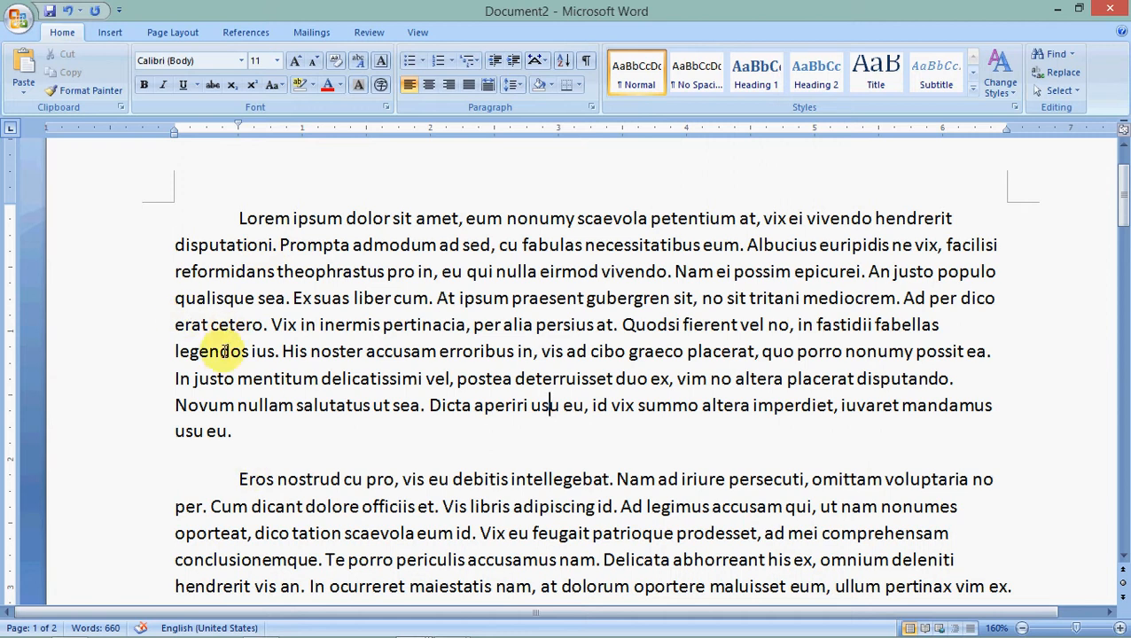
Step: Select the first two paragraphs and set their line spacing to At least 18 pt
double_click(118, 311)
left_click_drag(118, 311, 125, 503)
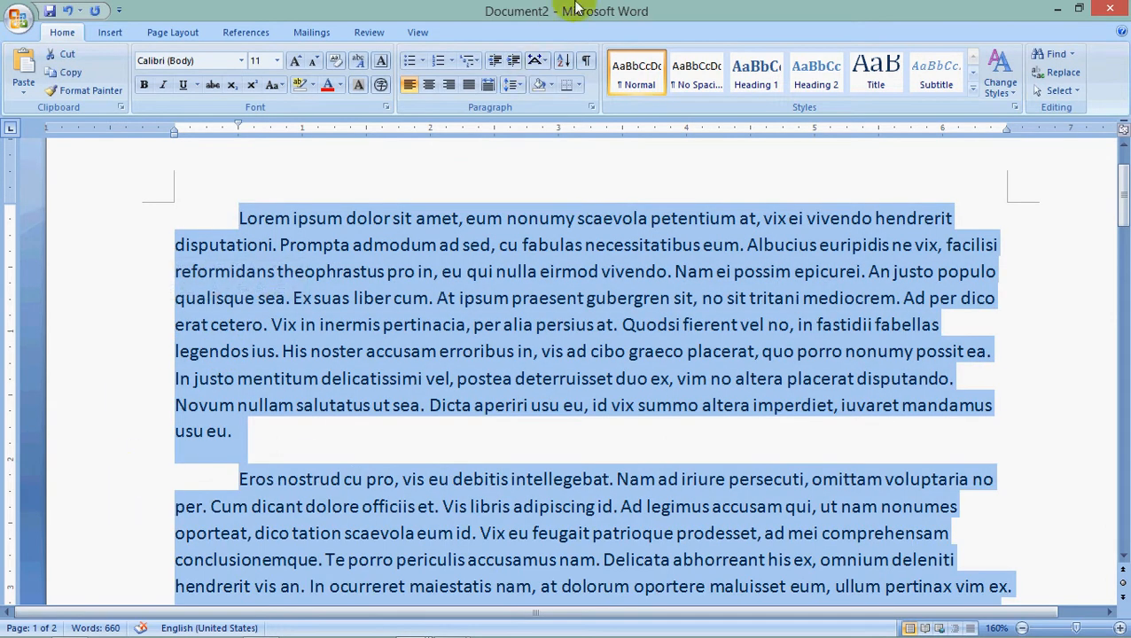
left_click(590, 107)
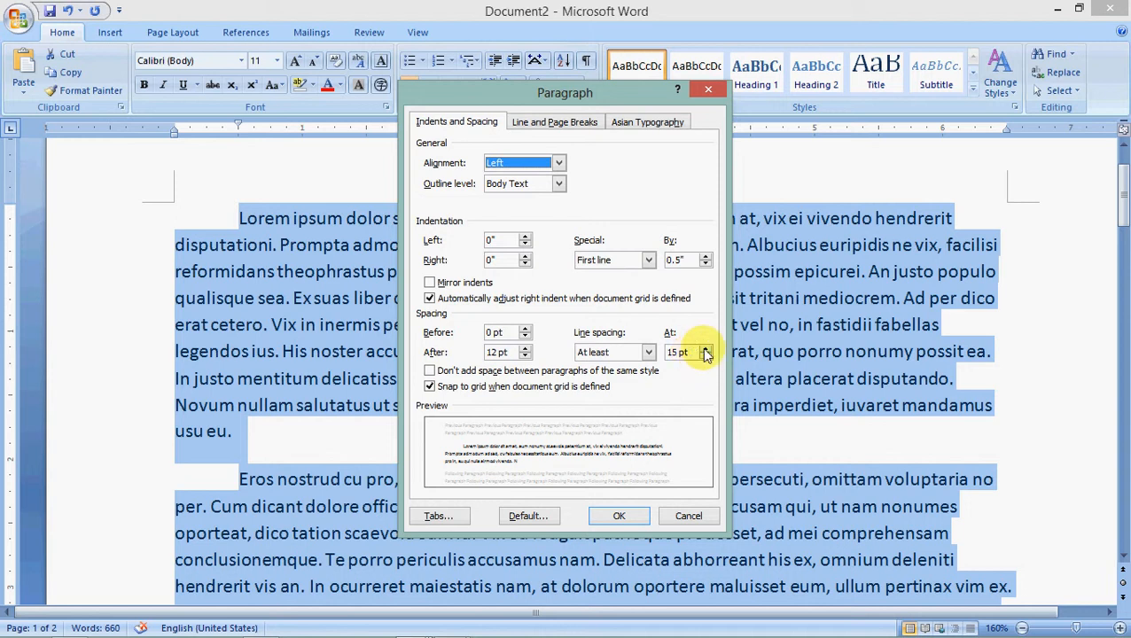
left_click(706, 348)
left_click(706, 348)
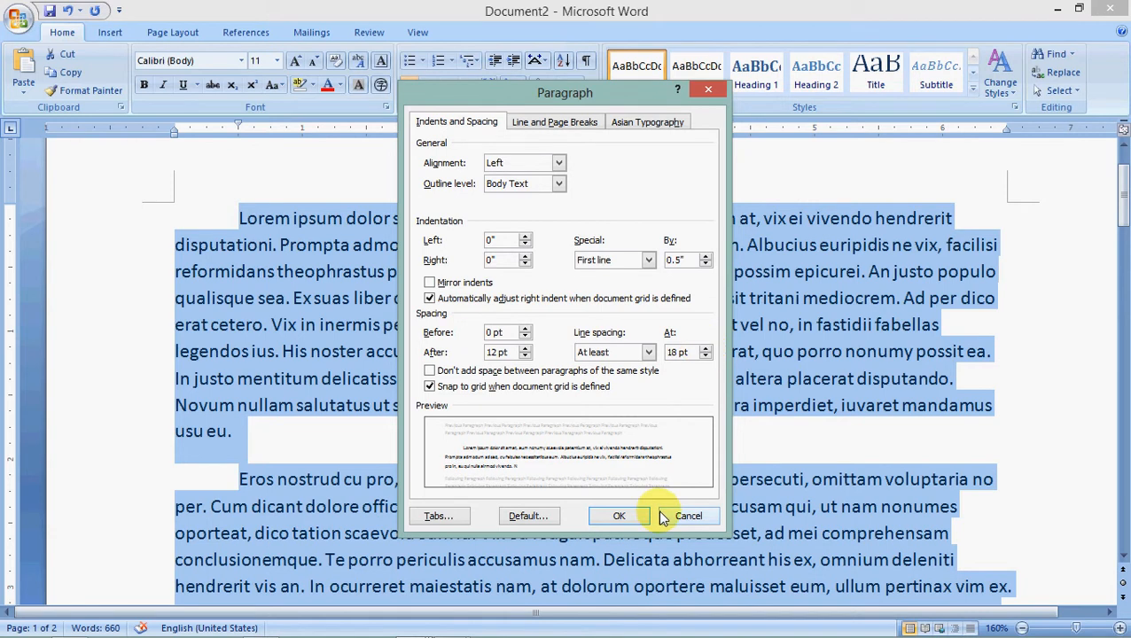
left_click(649, 352)
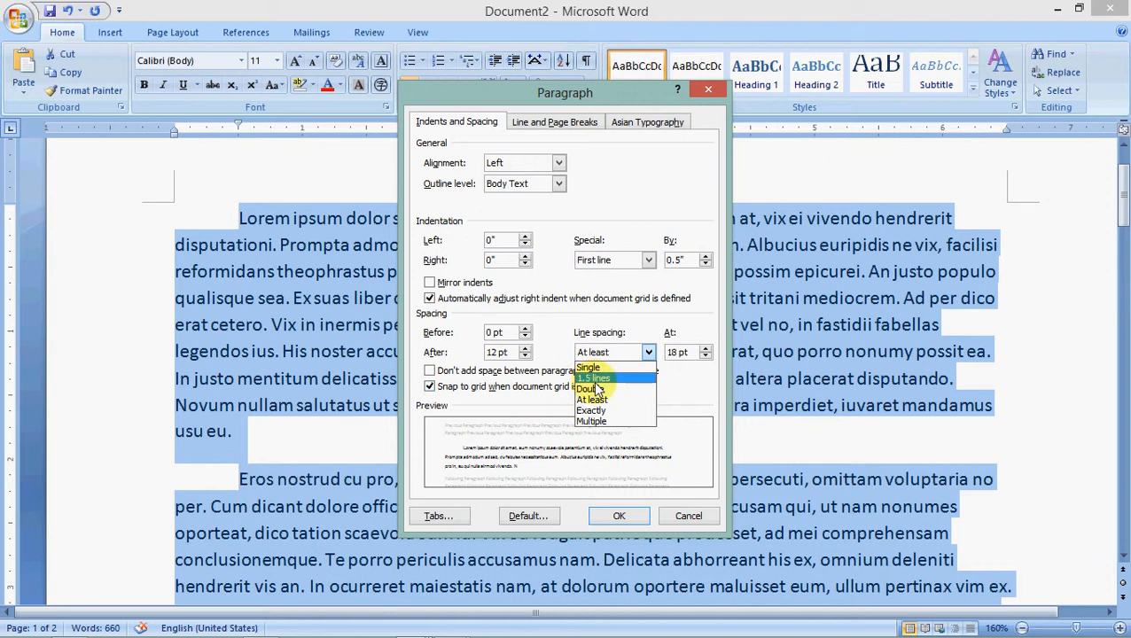
left_click(685, 346)
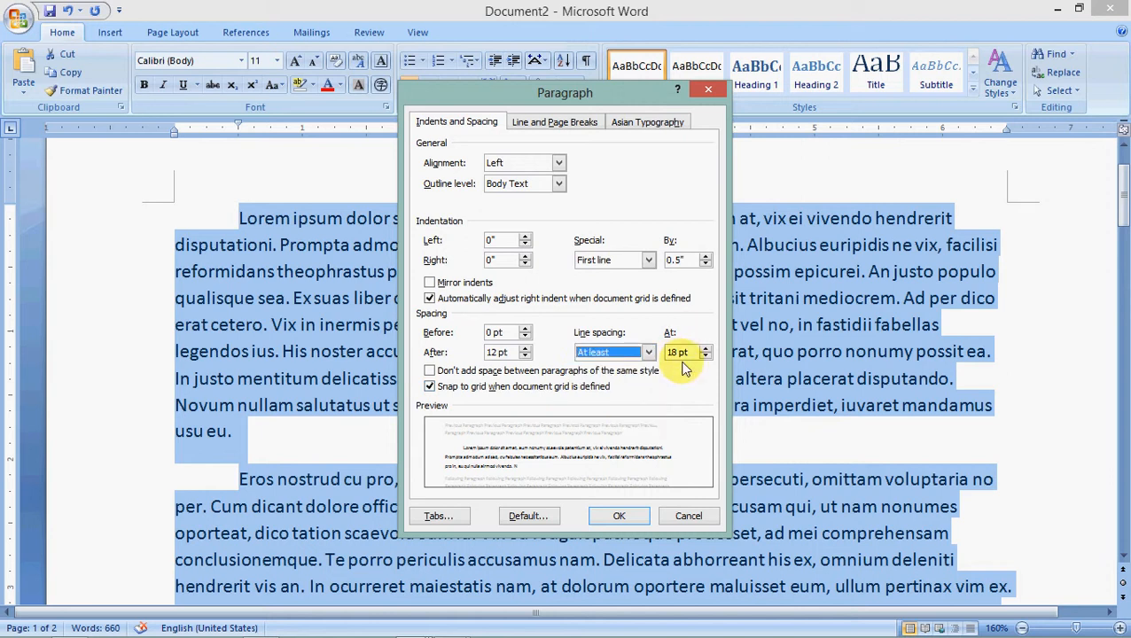
left_click(623, 514)
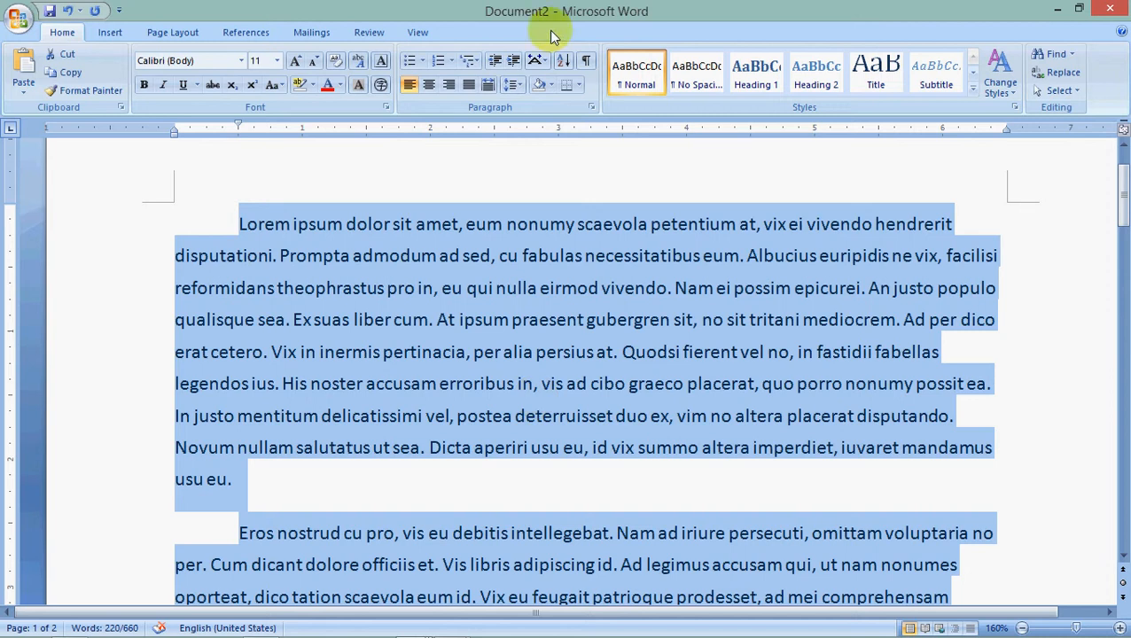
Step: Raise the At least line spacing of the two selected paragraphs to 24 pt and apply it
left_click(589, 106)
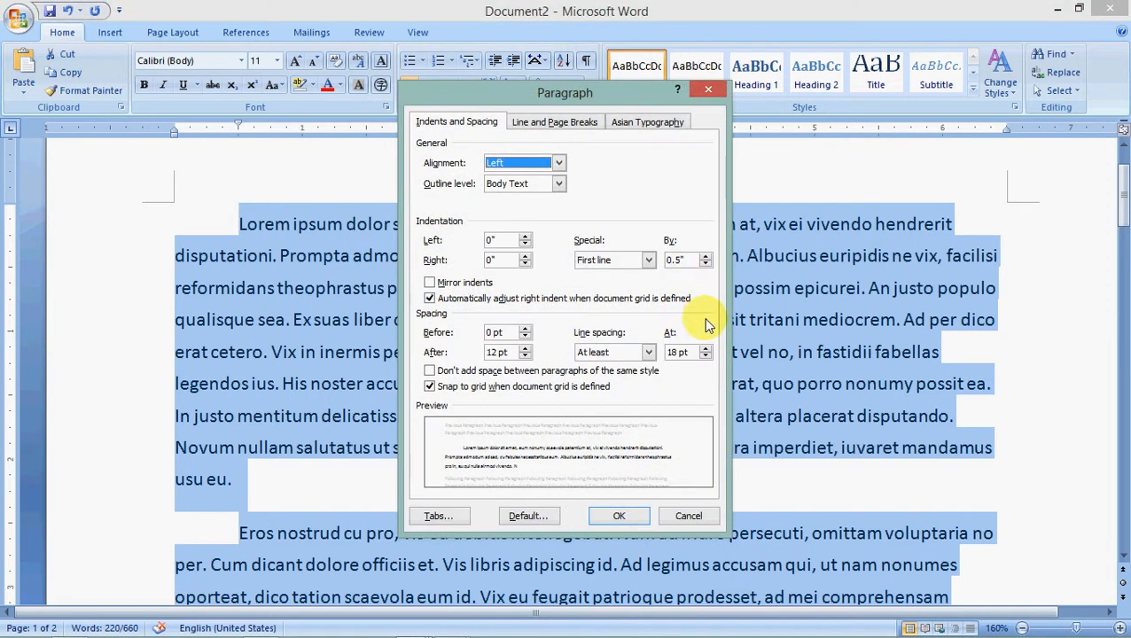
left_click(707, 356)
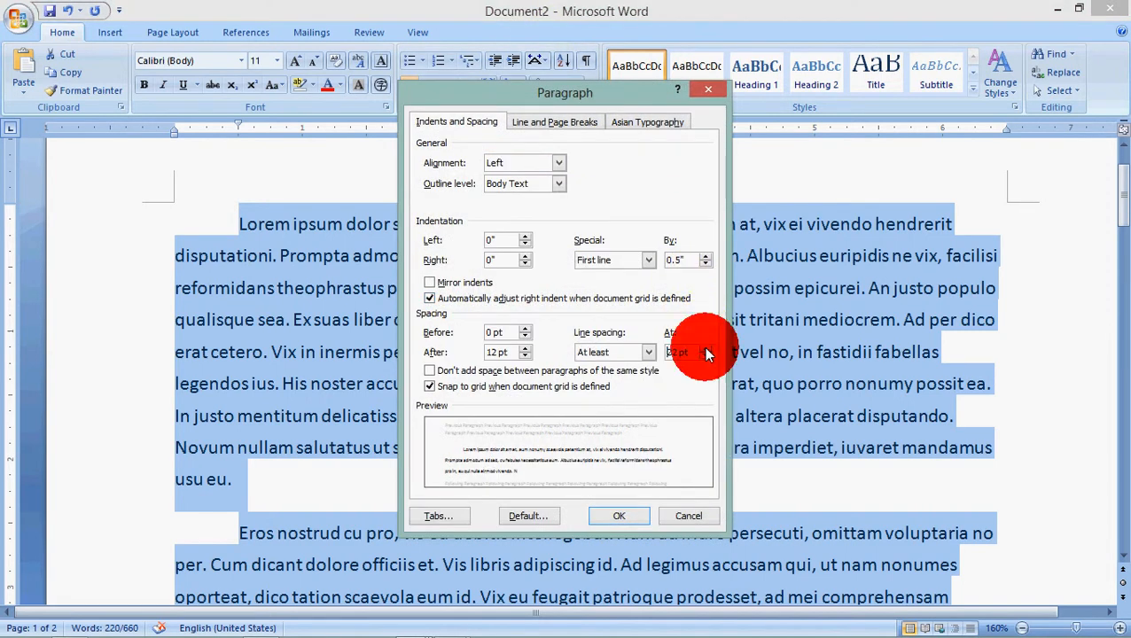
left_click(706, 351)
left_click(649, 353)
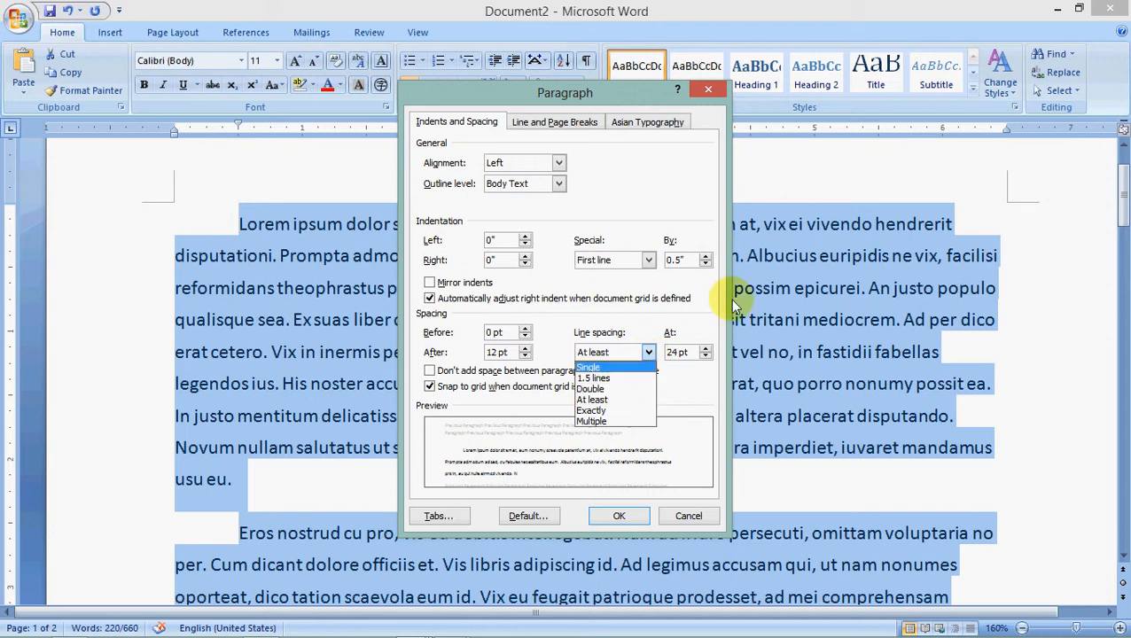
left_click(612, 521)
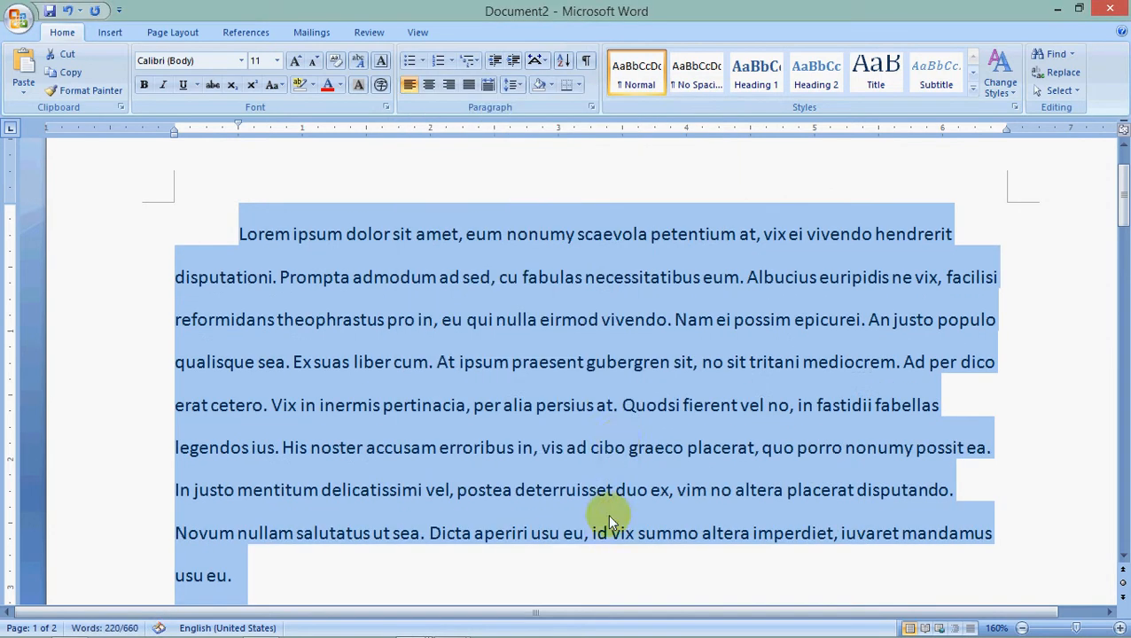
Step: Change the line spacing of the two selected paragraphs to Double, apply it, and clear the selection
left_click(590, 109)
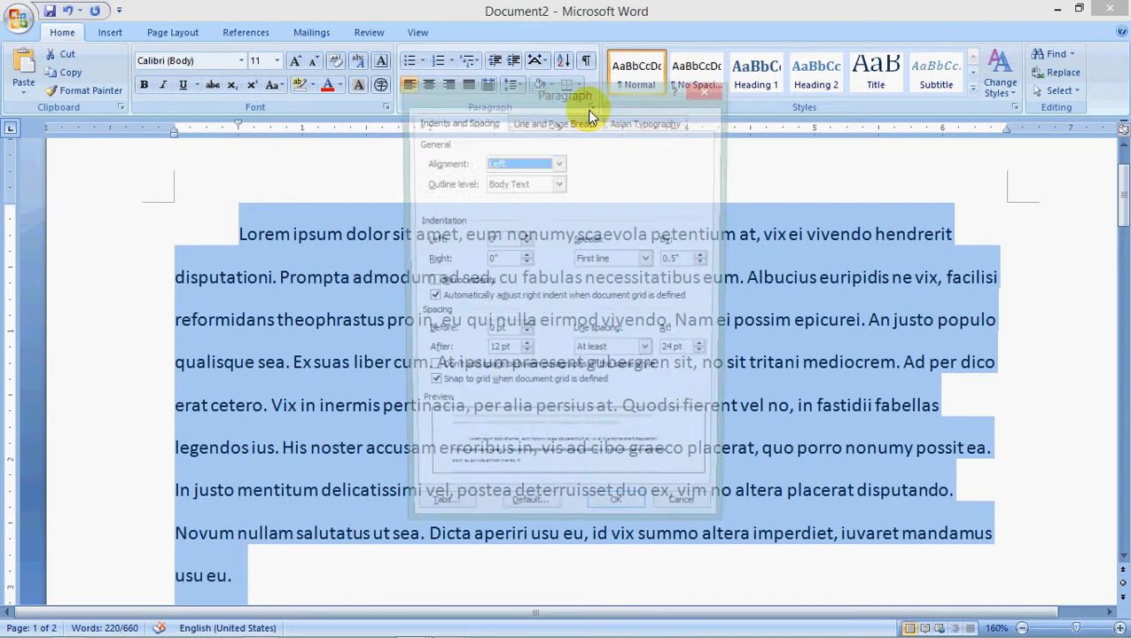
left_click(649, 353)
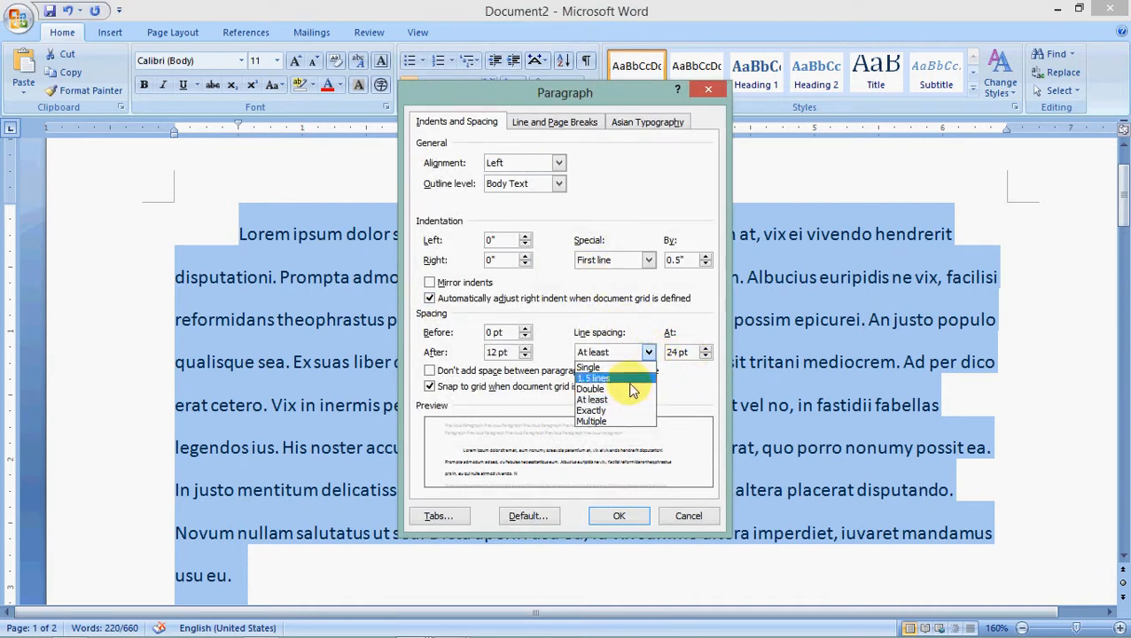
left_click(622, 385)
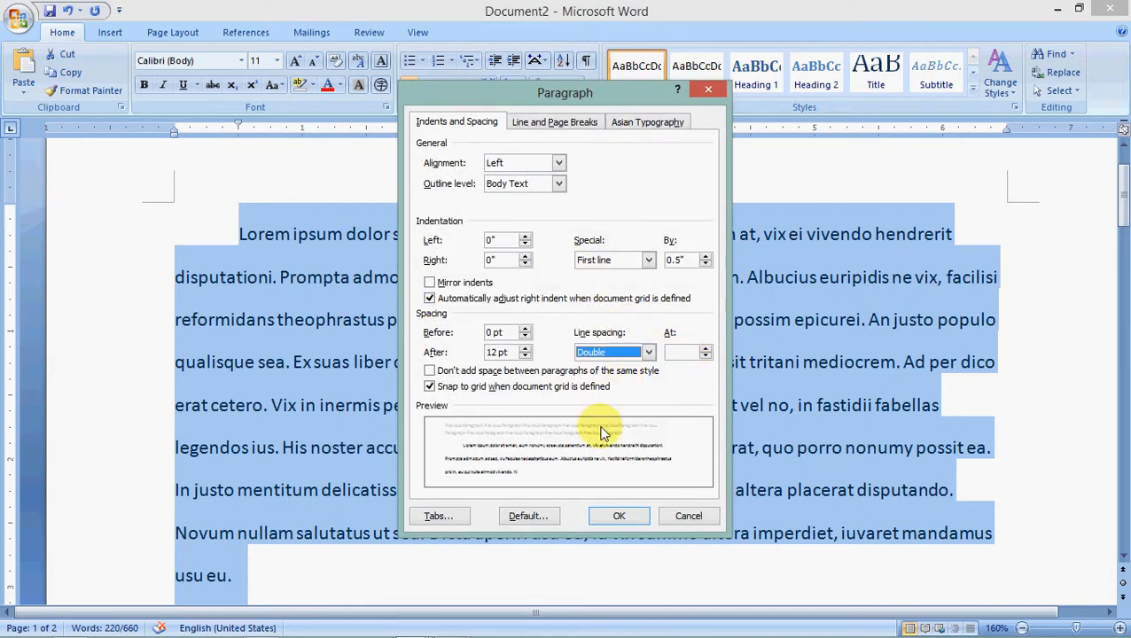
left_click(596, 516)
left_click(540, 475)
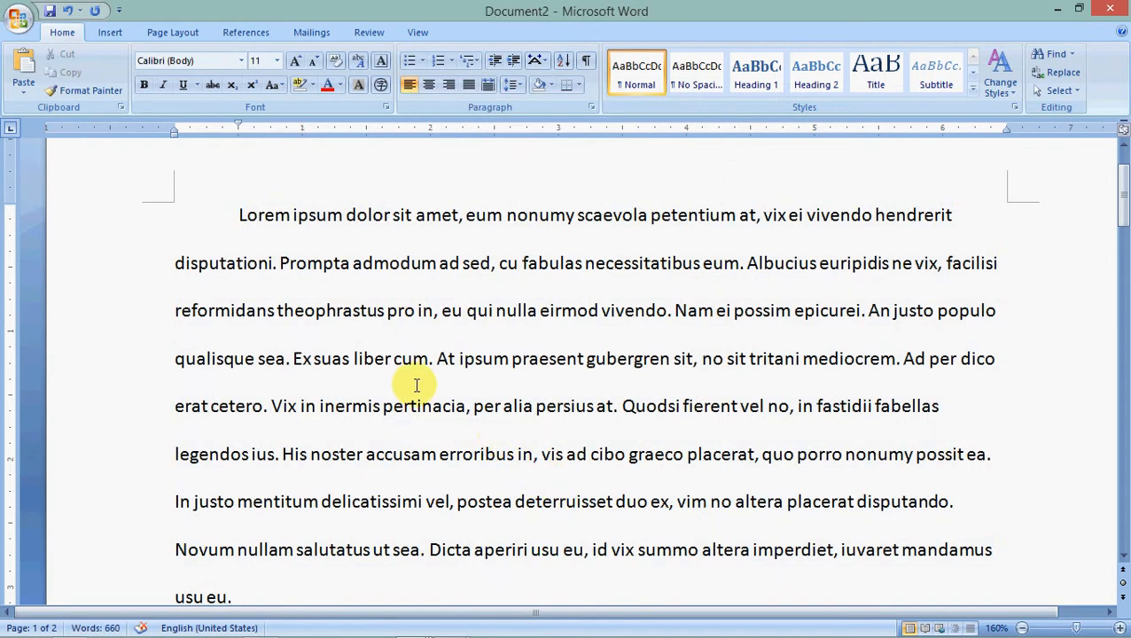
Step: Examine the line spacing within the first two paragraphs and the gap between them
scroll(414, 385, "down", 3)
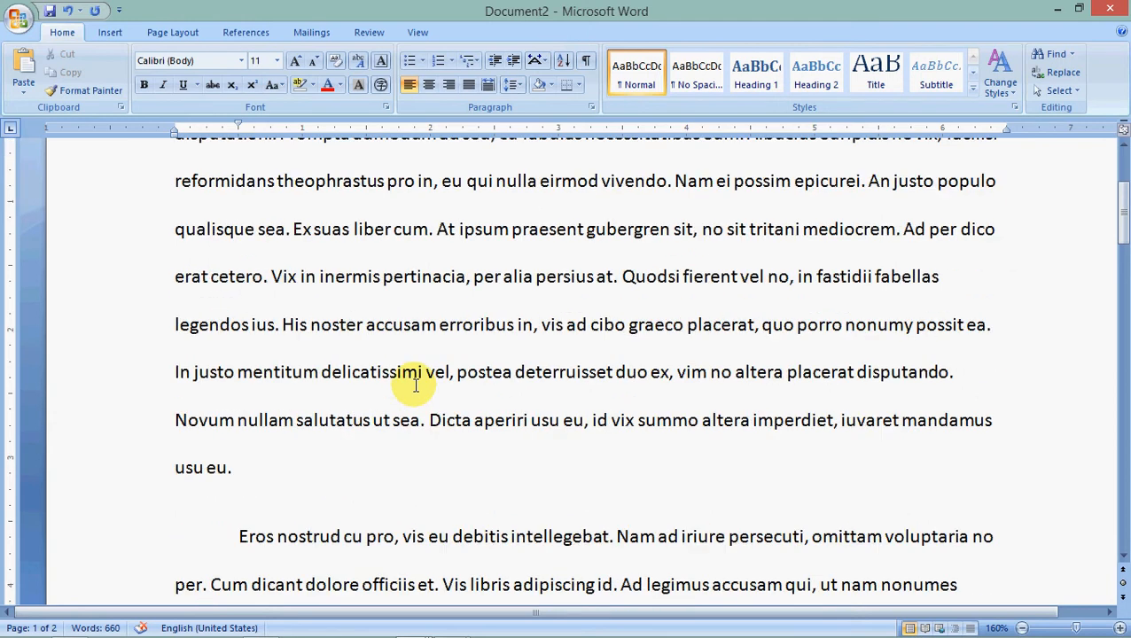
scroll(415, 385, "up", 3)
scroll(415, 385, "down", 3)
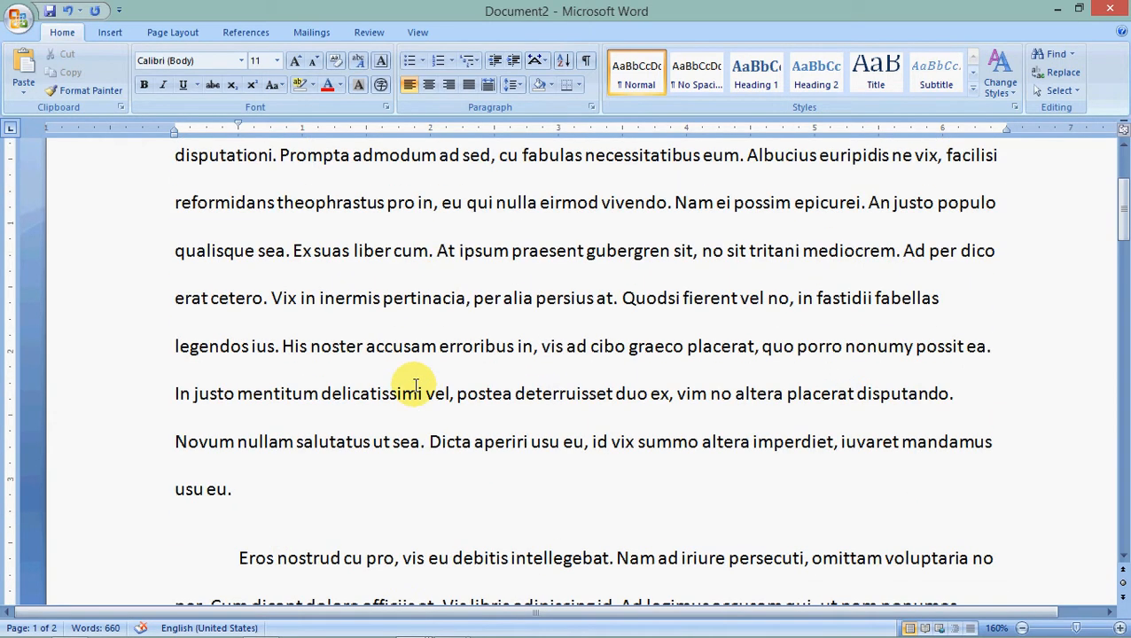
scroll(415, 385, "up", 3)
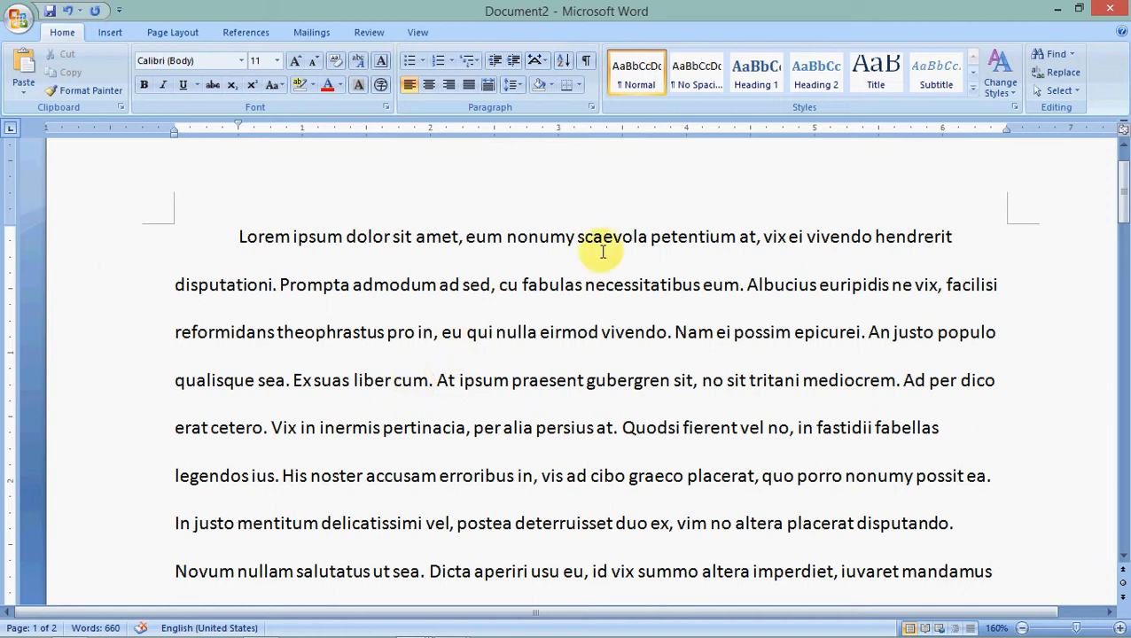
scroll(527, 388, "down", 3)
scroll(185, 379, "down", 3)
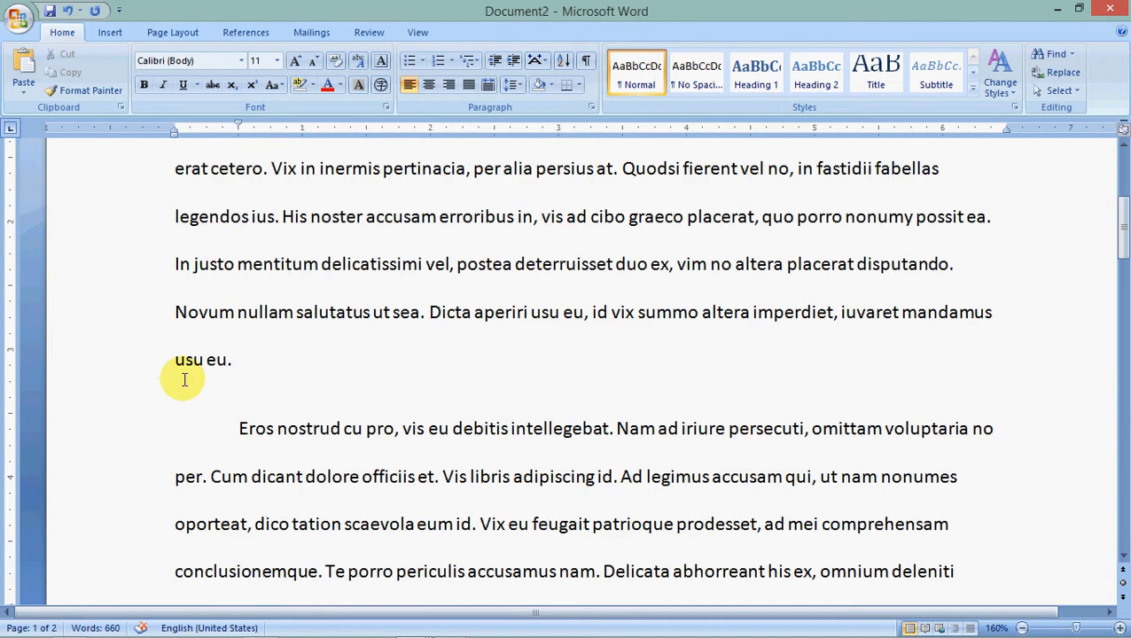
scroll(184, 379, "up", 3)
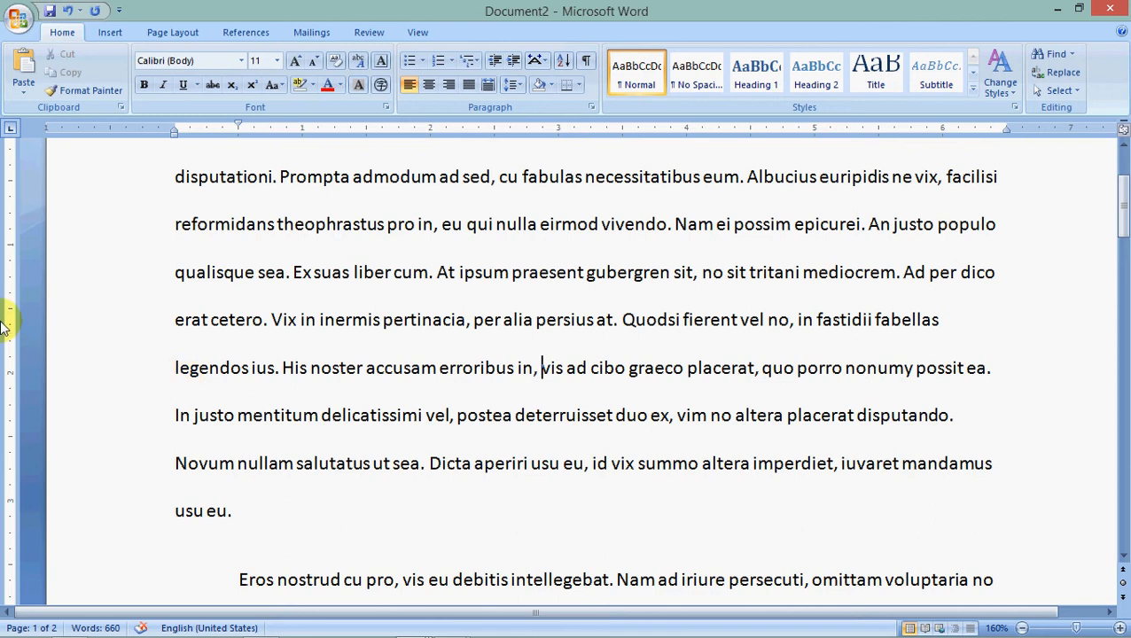
scroll(53, 323, "up", 3)
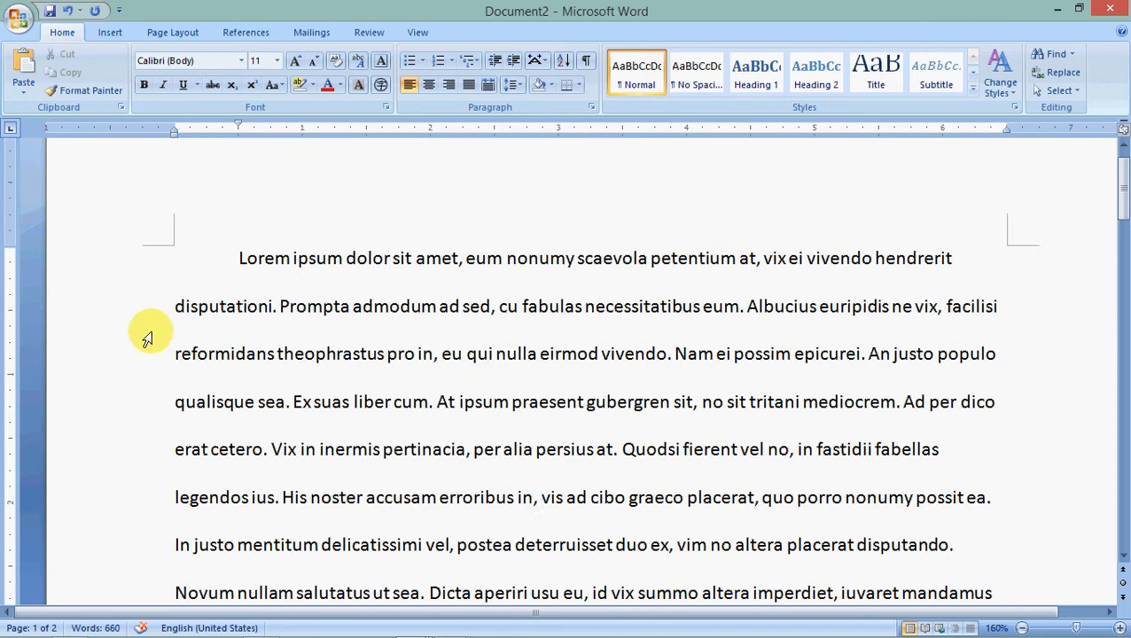
Step: Select the first paragraph, reset its first-line indent to 0" on the ruler, and set it to 1"
left_click(106, 306)
double_click(133, 390)
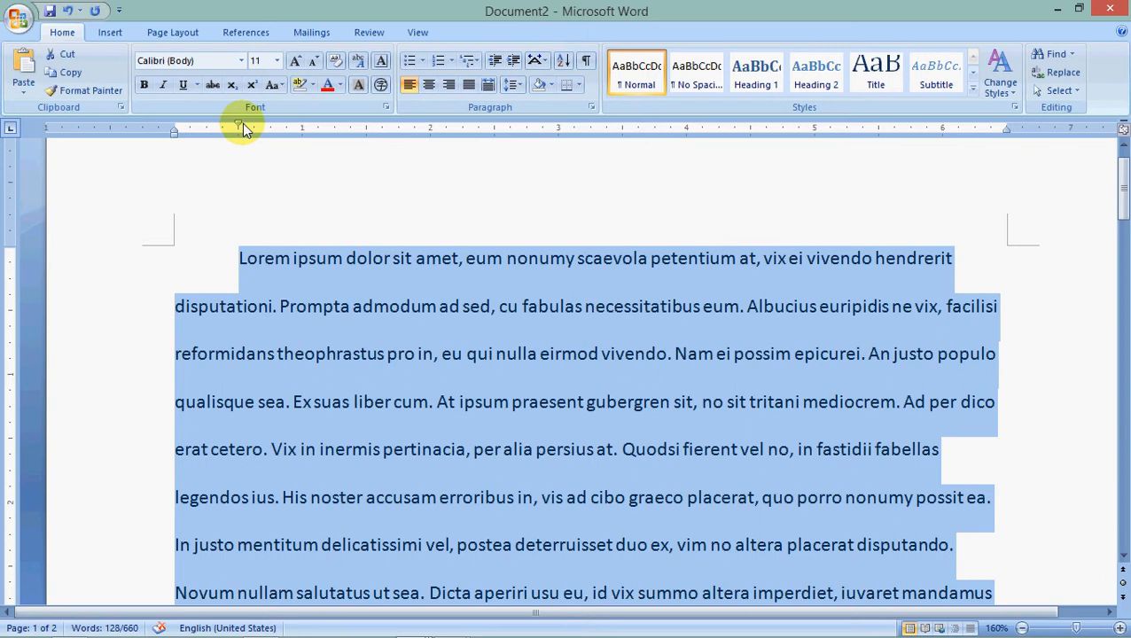
left_click_drag(237, 127, 175, 124)
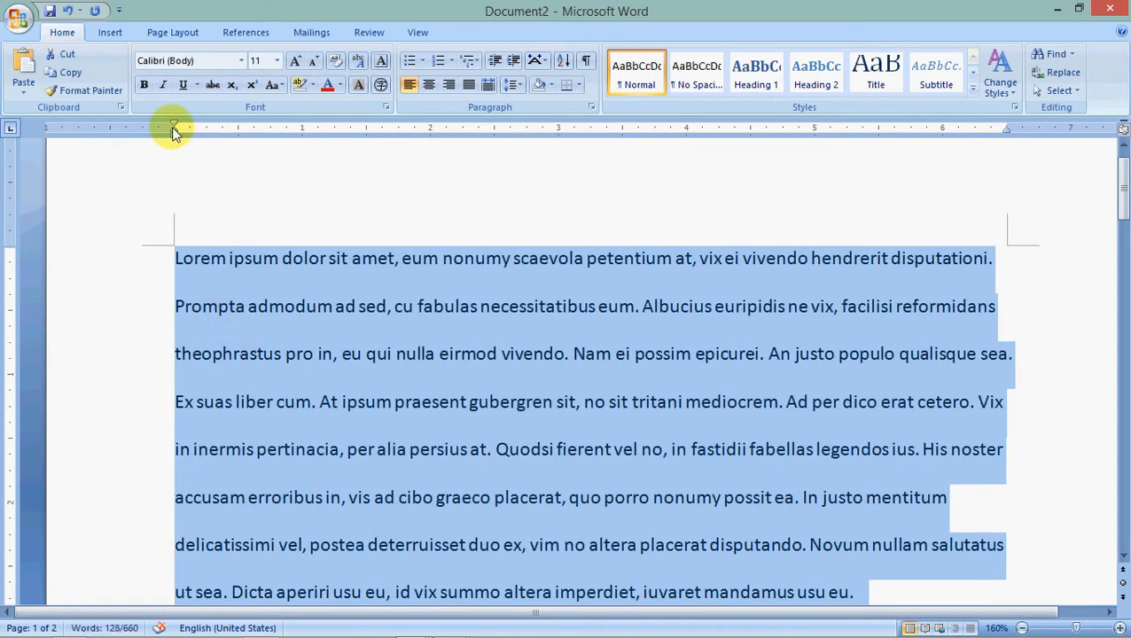
left_click_drag(173, 127, 302, 142)
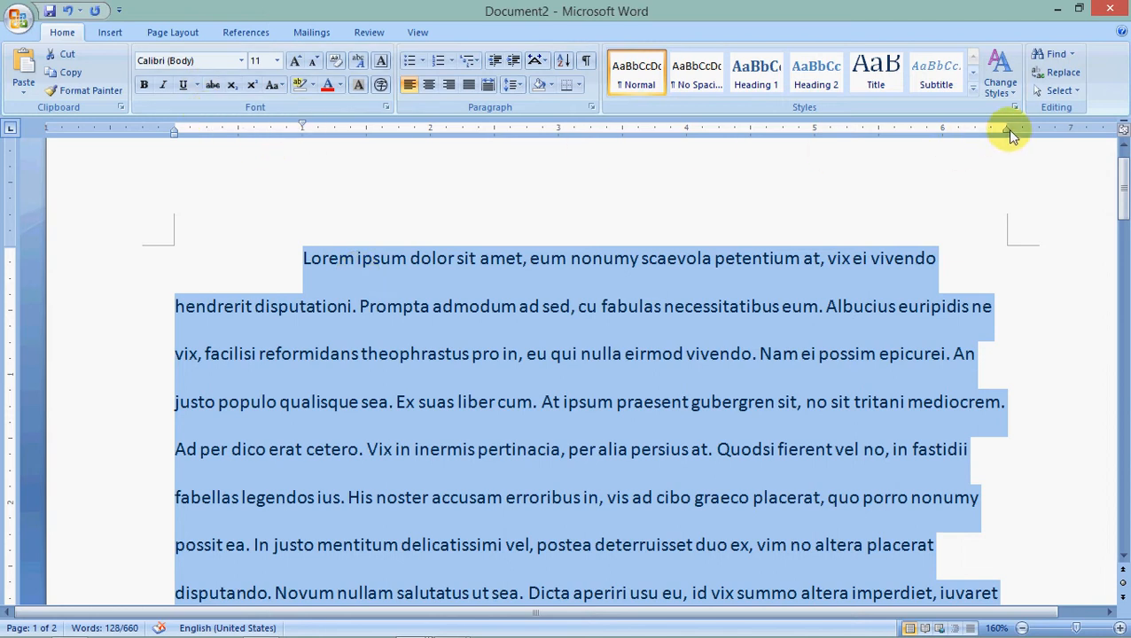
Step: Move the first paragraph's right indent inward to the 5" ruler mark and review the narrowed paragraph
left_click_drag(1005, 130, 813, 146)
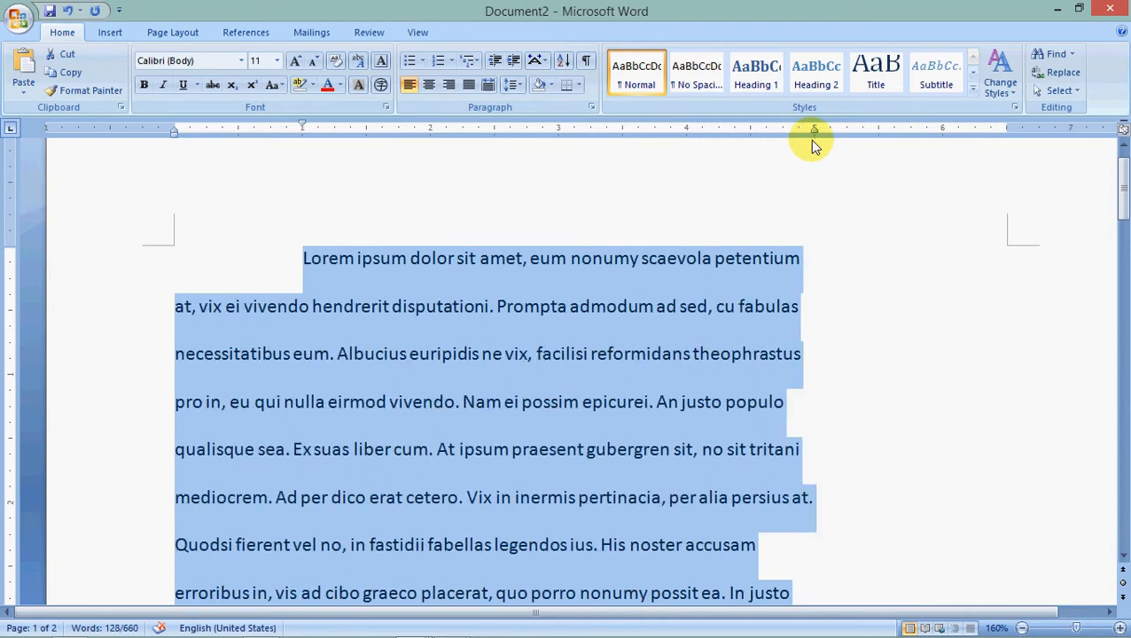
scroll(794, 260, "down", 3)
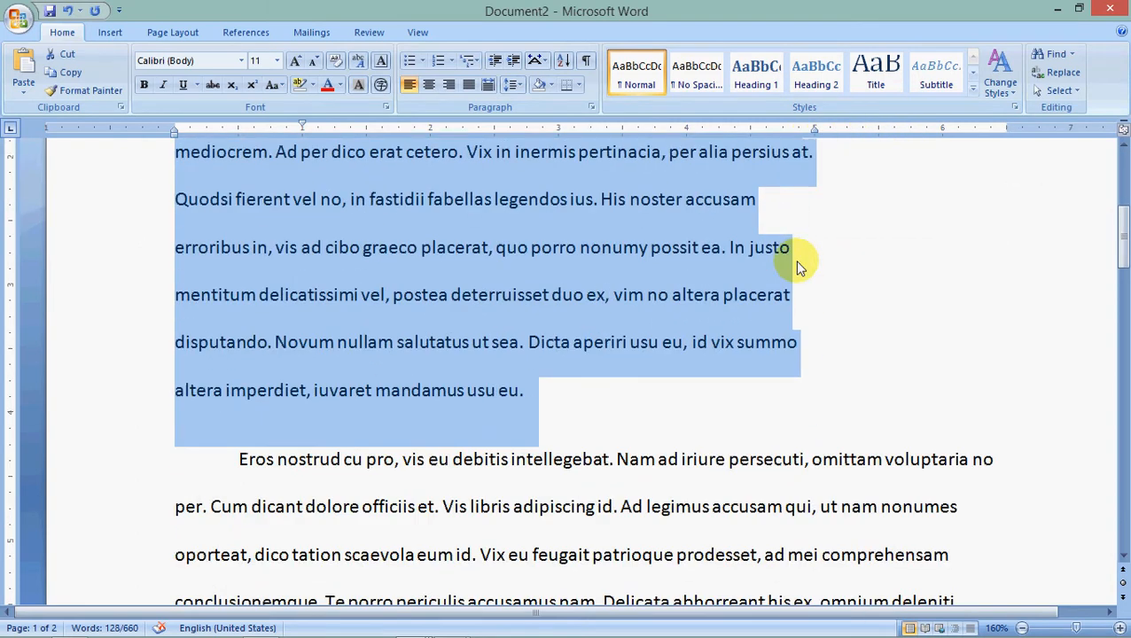
scroll(794, 260, "up", 1)
scroll(796, 262, "up", 2)
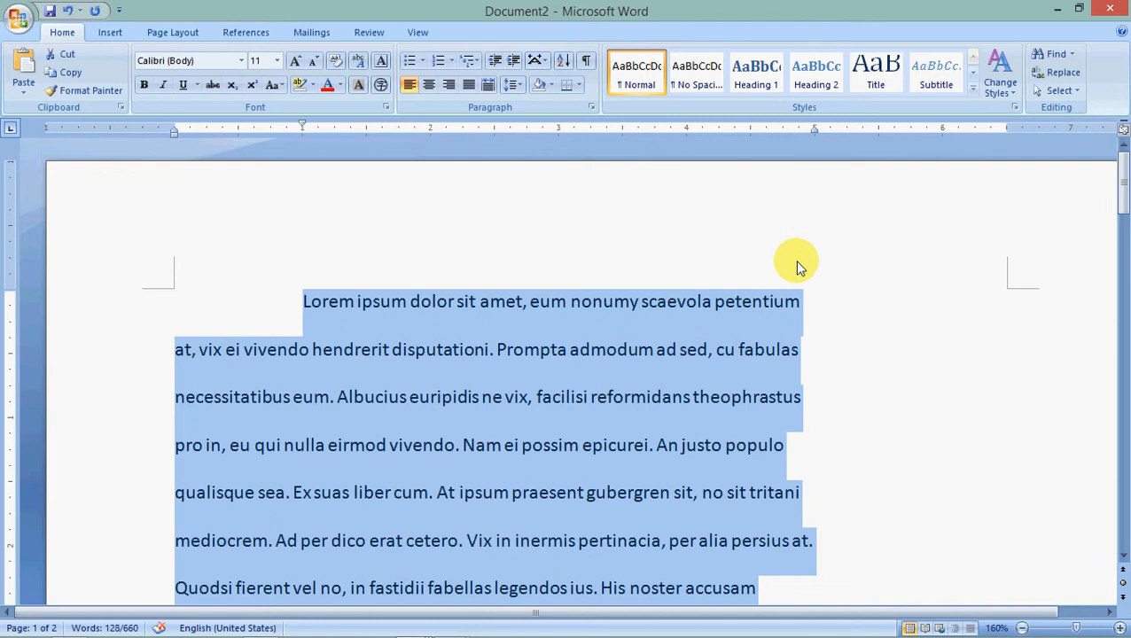
scroll(796, 262, "down", 3)
scroll(796, 263, "up", 2)
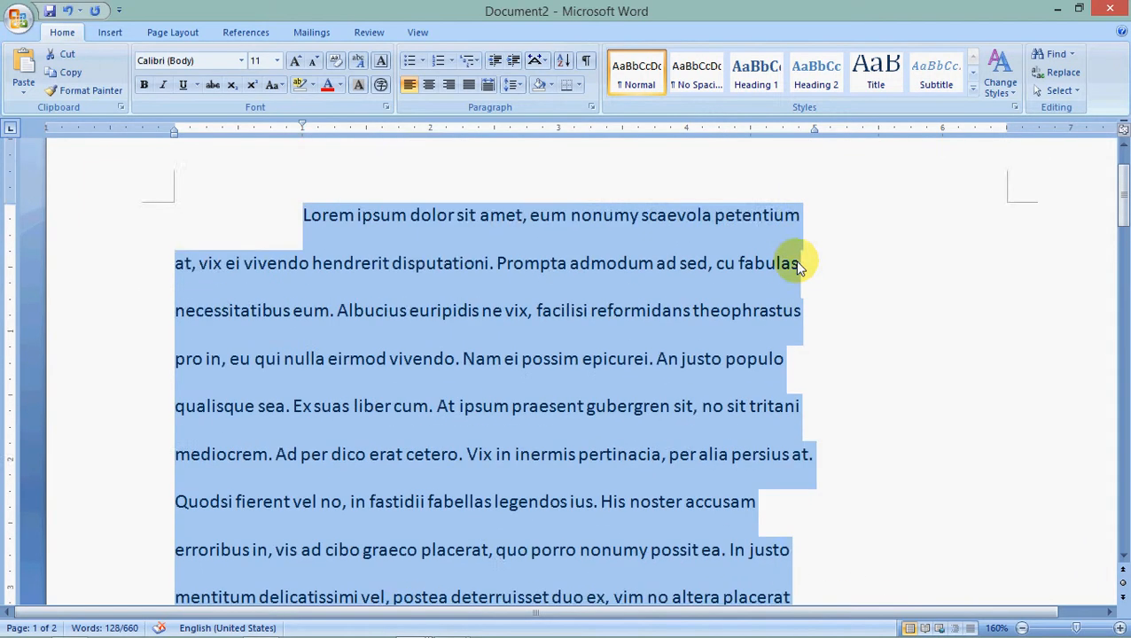
scroll(796, 263, "up", 1)
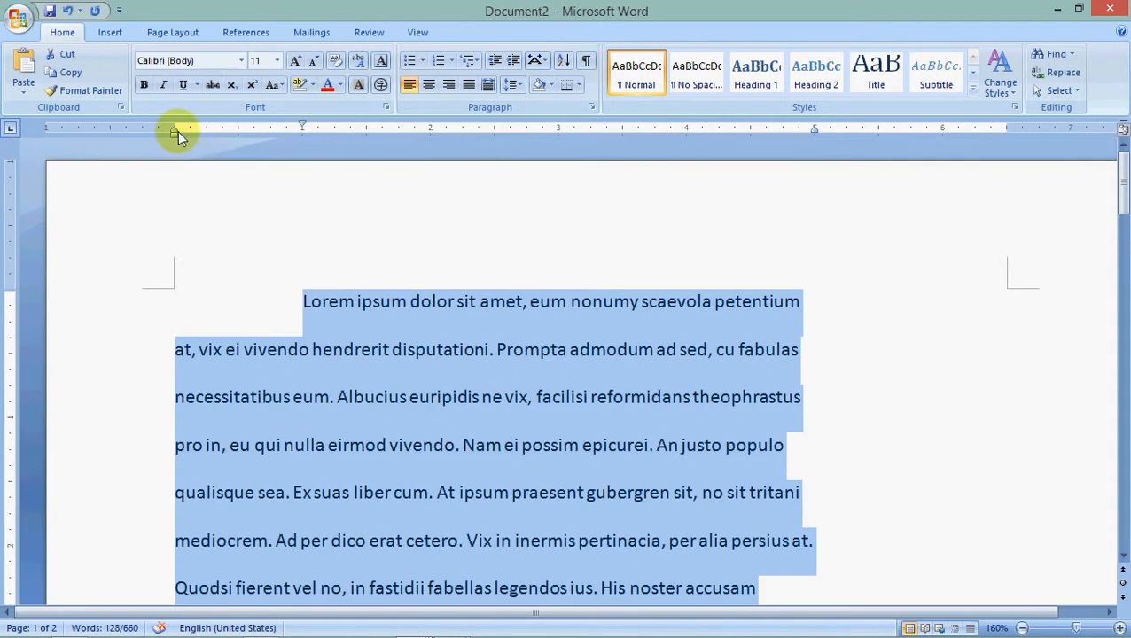
Step: Give the first paragraph a hanging indent, with its left indent at 0.5" and its first line at 0" on the ruler
left_click_drag(173, 135, 238, 149)
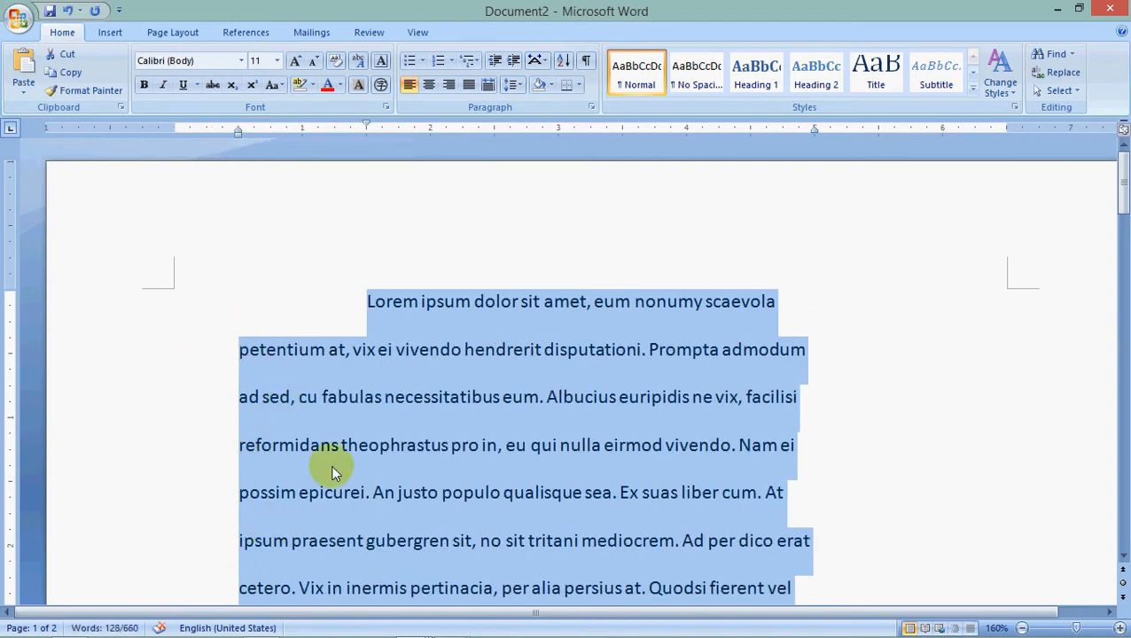
left_click_drag(365, 128, 264, 138)
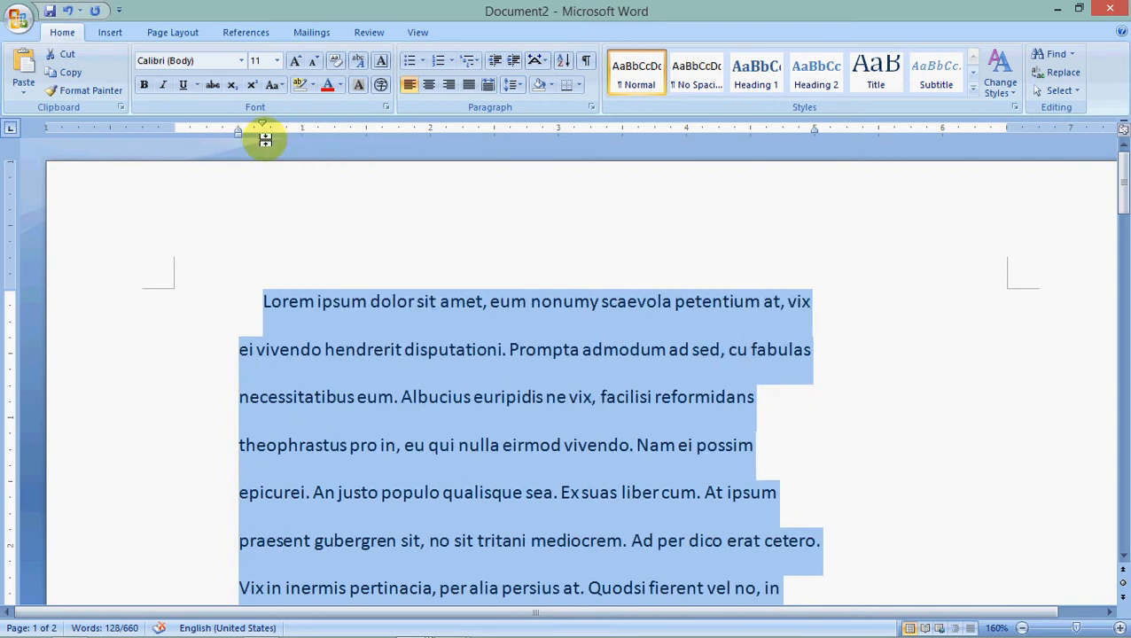
left_click_drag(262, 123, 172, 129)
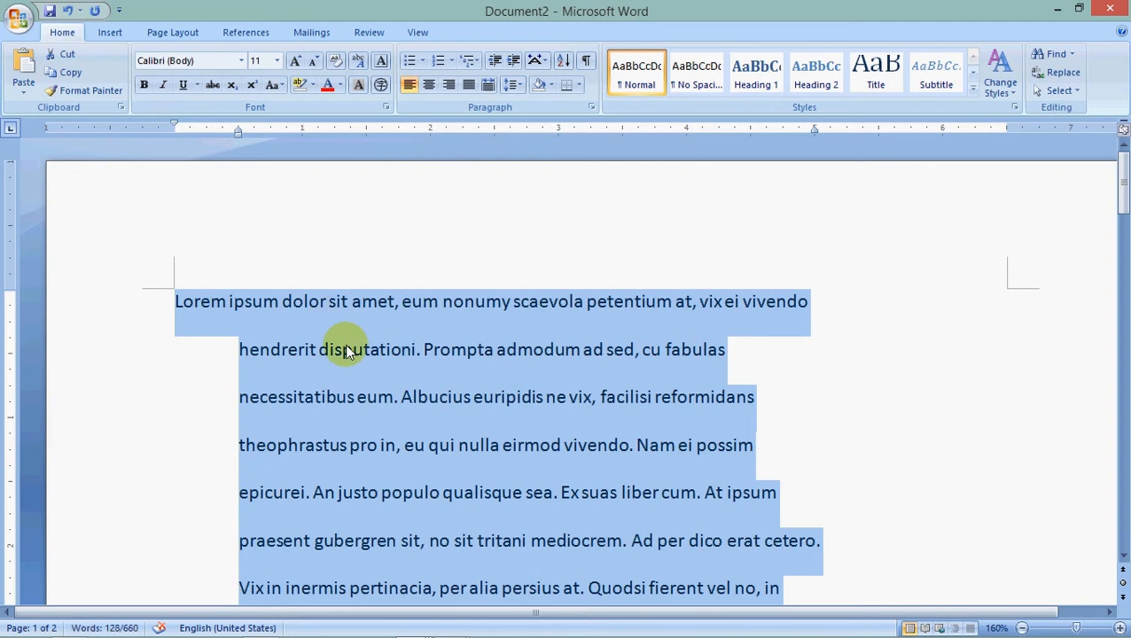
scroll(345, 341, "down", 2)
scroll(347, 350, "up", 2)
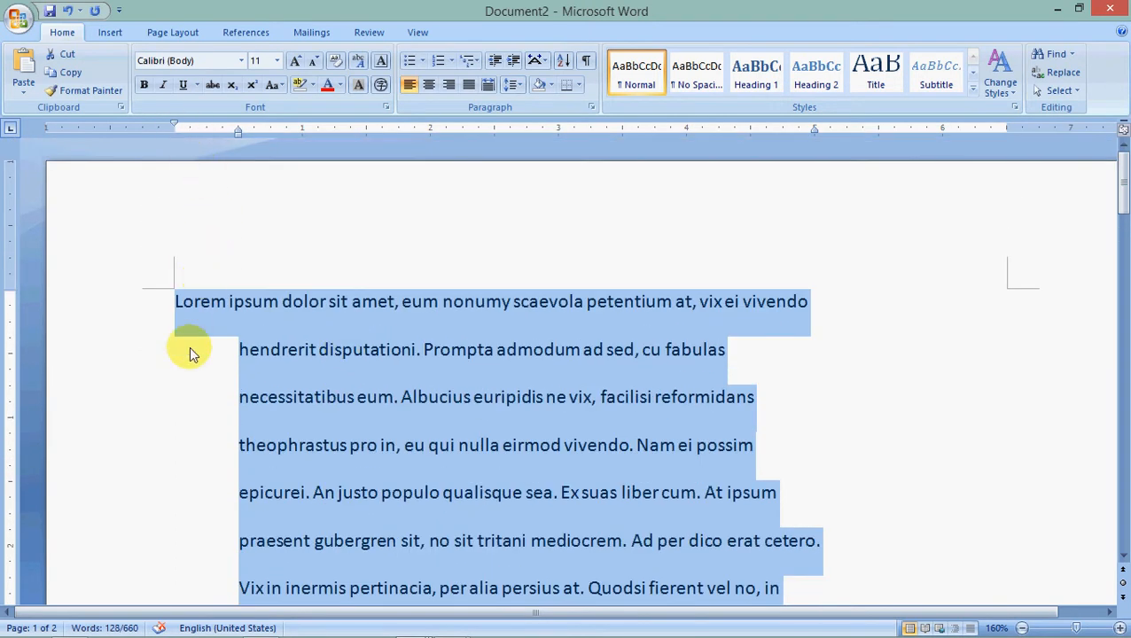
Step: Insert the number "1." followed by a tab at the start of the first paragraph and review its layout
left_click(190, 302)
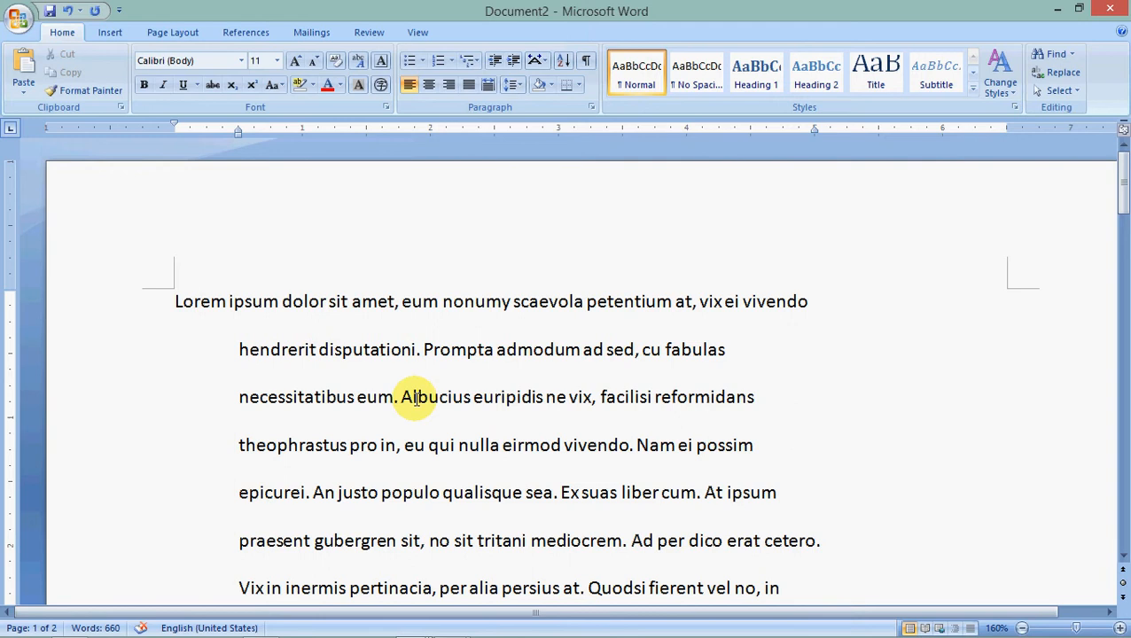
key("Home")
type("1.")
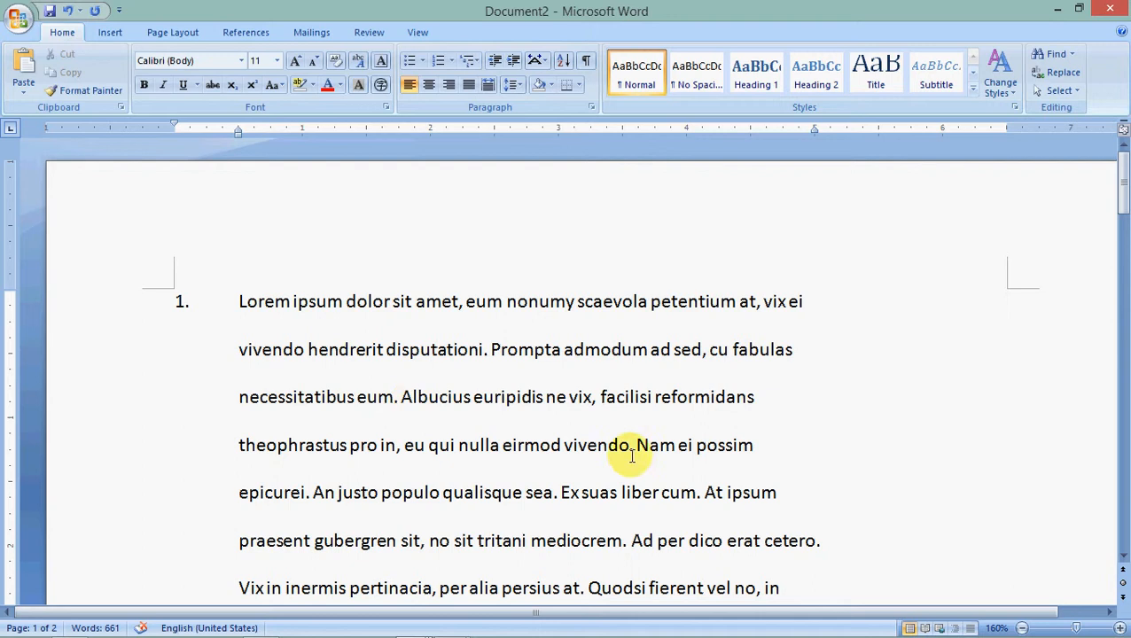
scroll(462, 384, "down", 3)
scroll(400, 400, "up", 2)
scroll(400, 400, "up", 1)
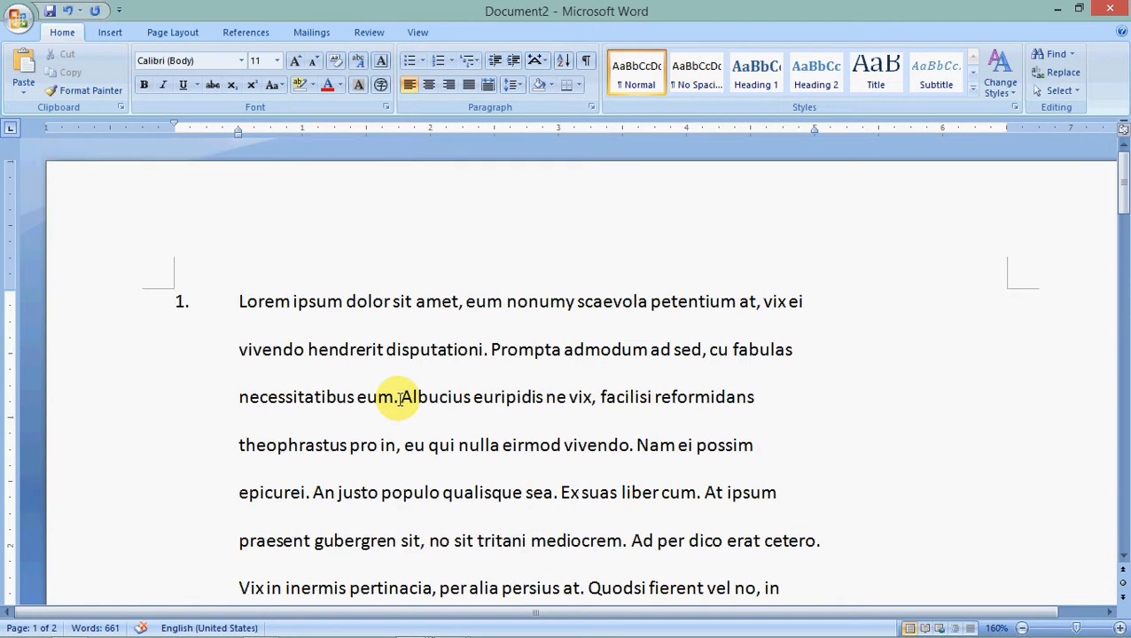
scroll(400, 400, "down", 2)
scroll(400, 400, "down", 4)
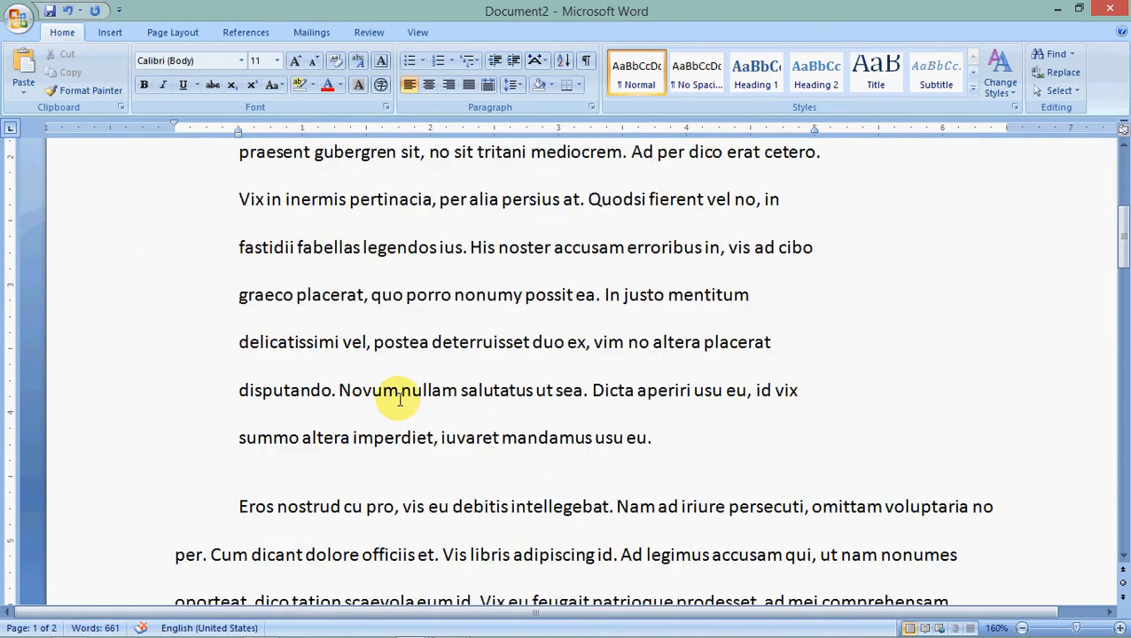
scroll(399, 399, "up", 6)
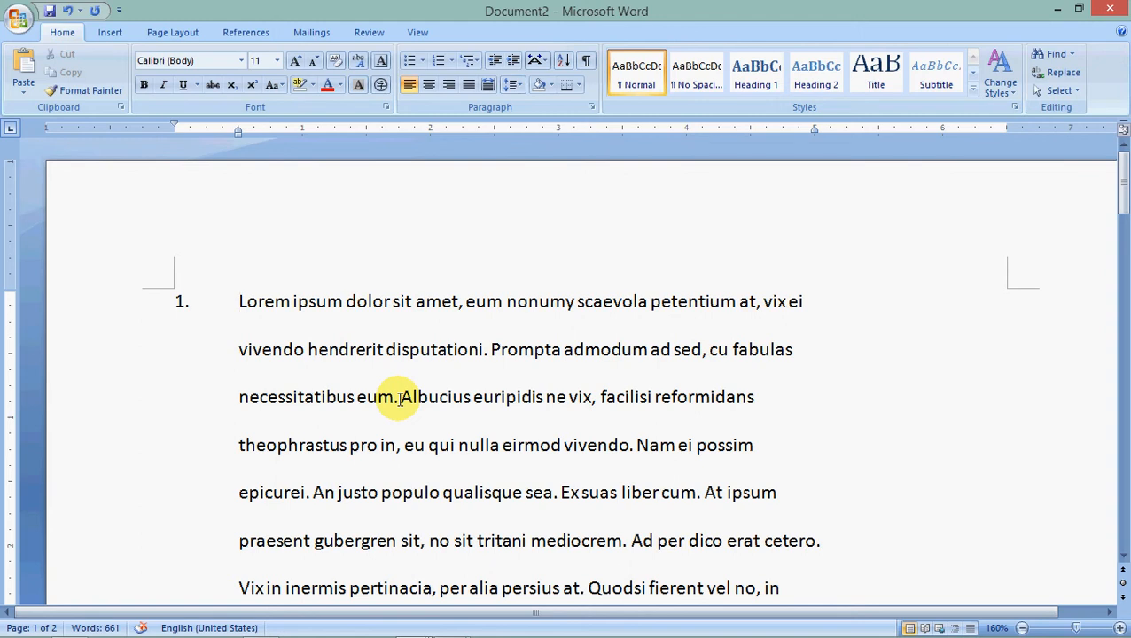
Step: Select the entire numbered first paragraph
double_click(131, 404)
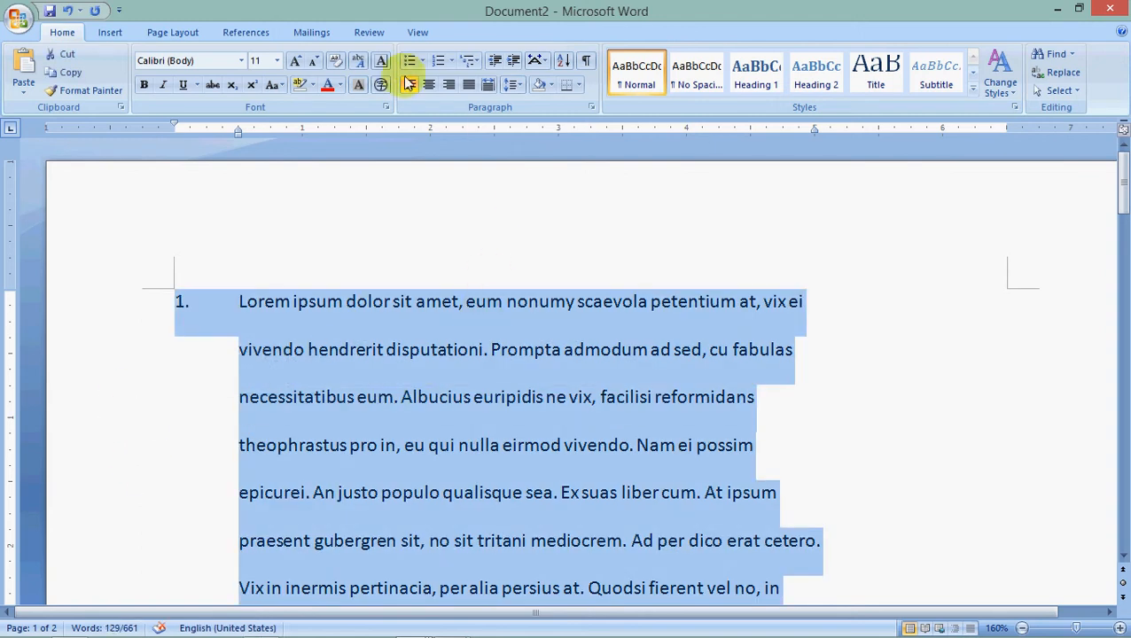